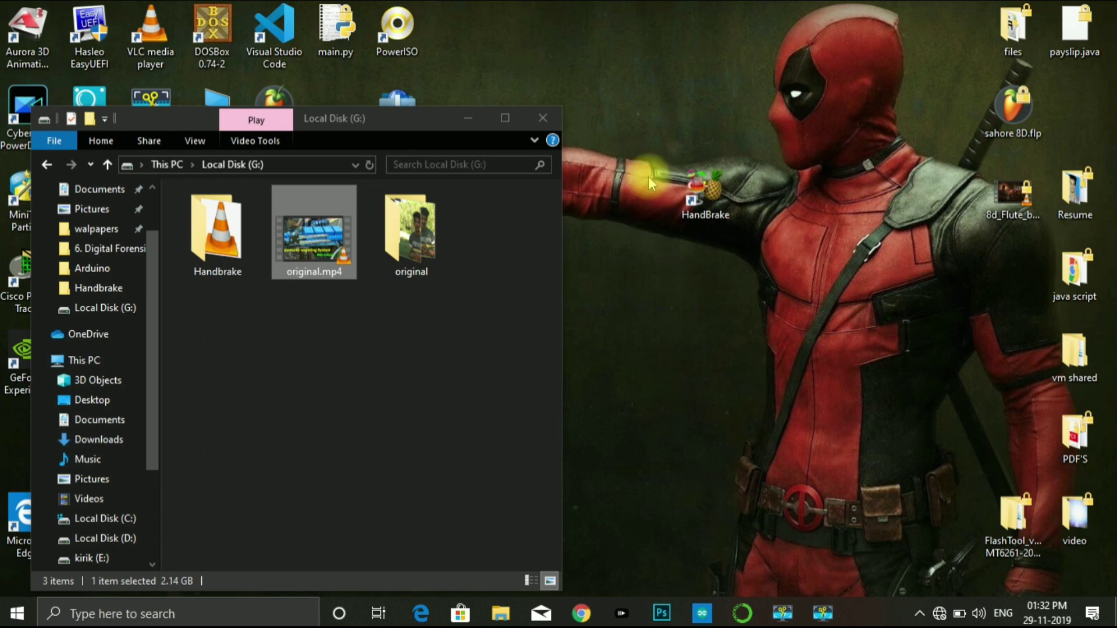
drag(654, 156, 764, 243)
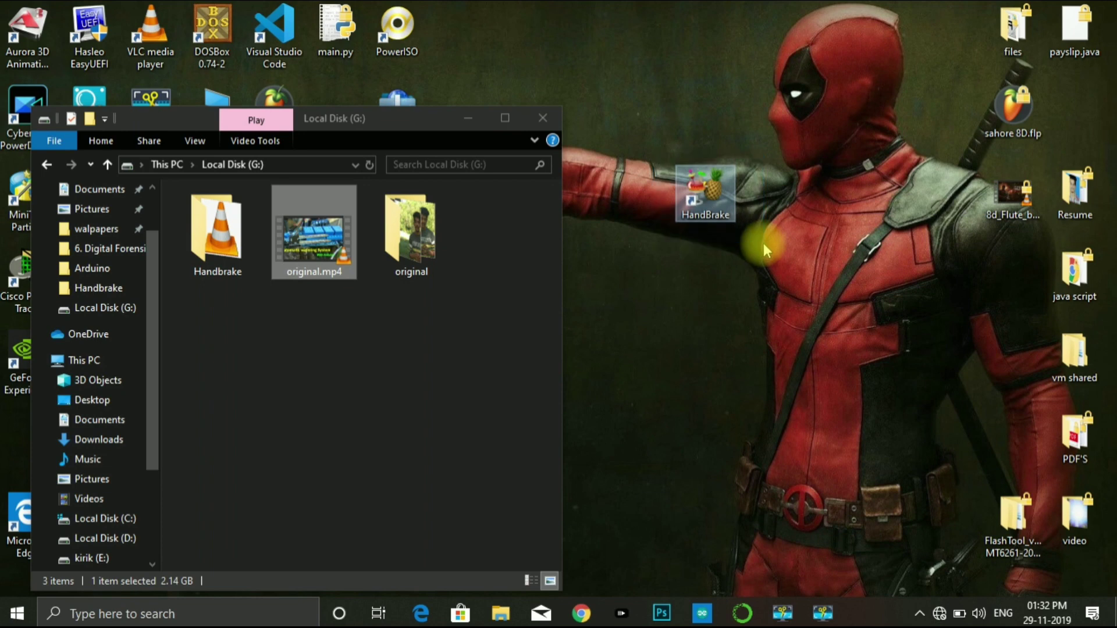
click(743, 291)
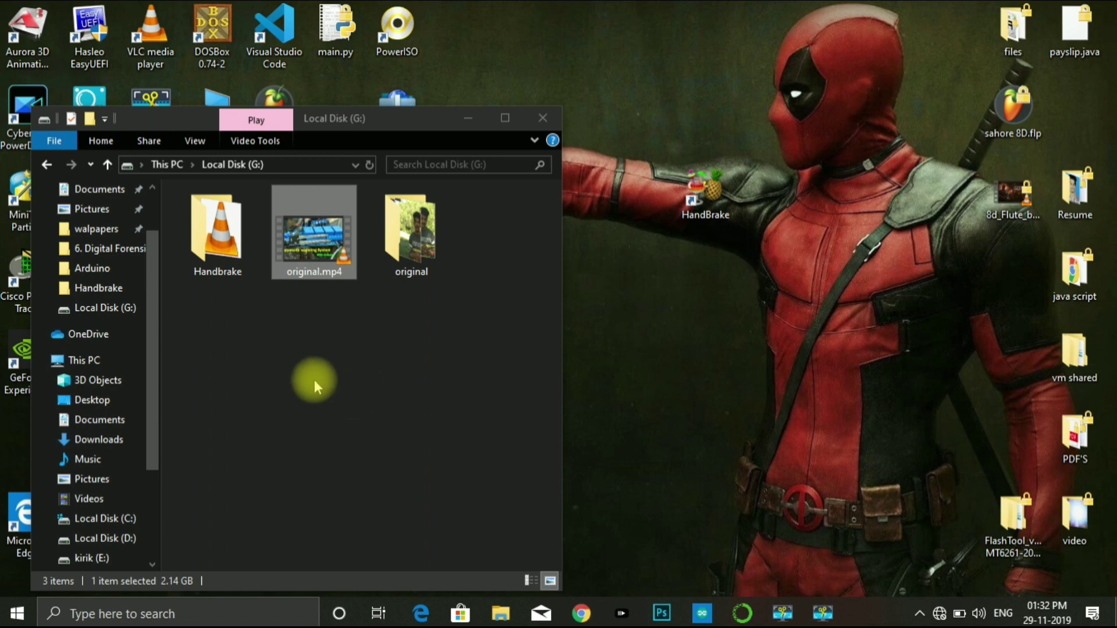
Step: Check the file properties of original.mp4 on Local Disk (G:), including its size and length
right_click(327, 248)
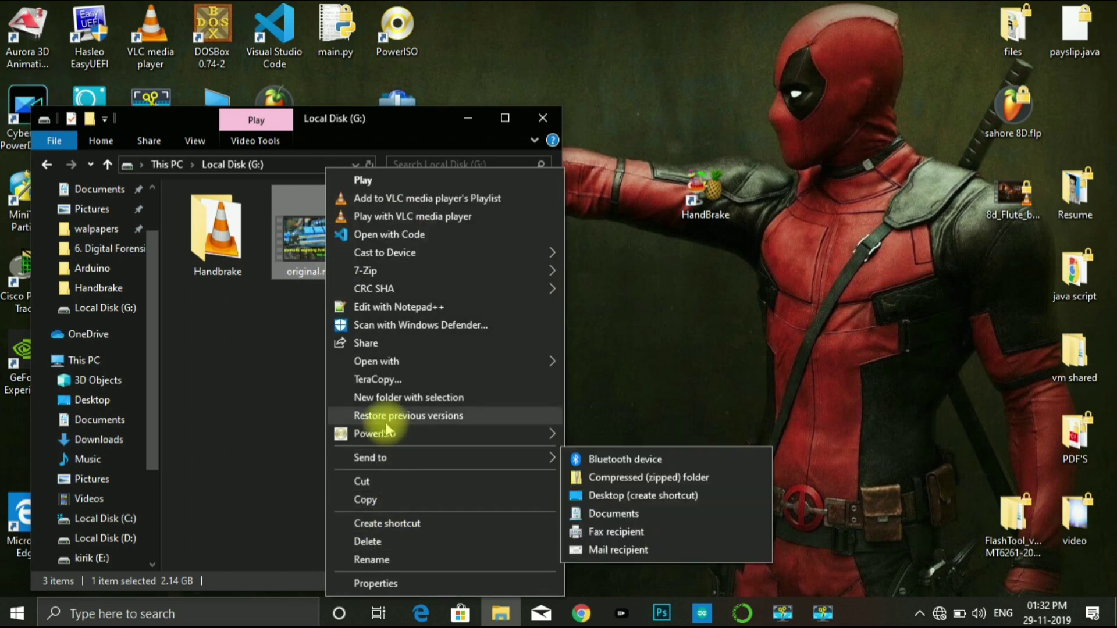
click(370, 584)
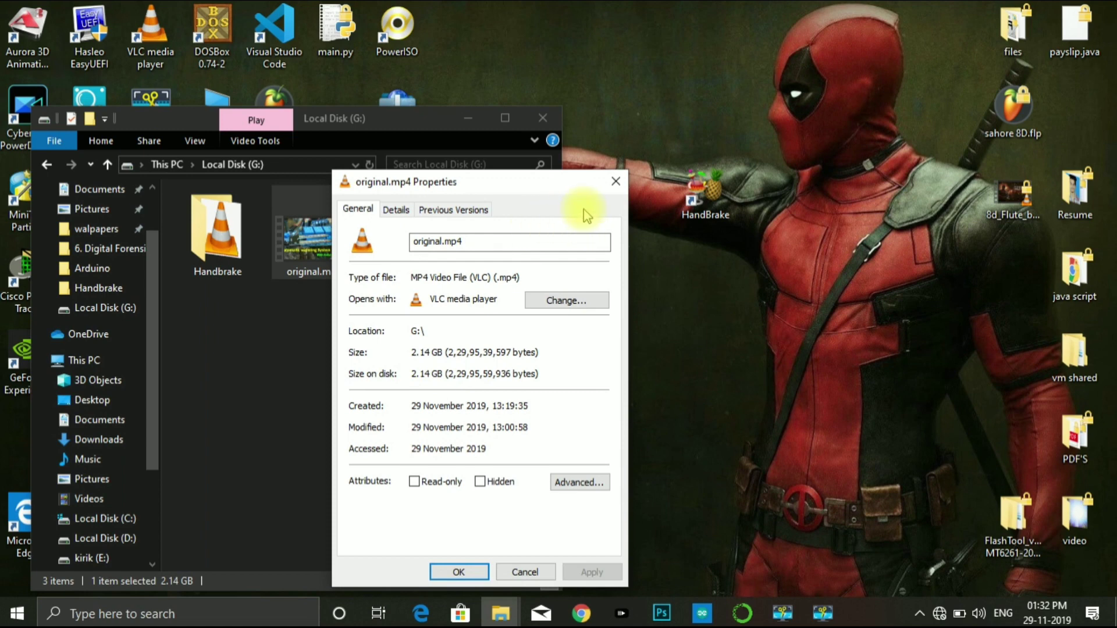
click(616, 184)
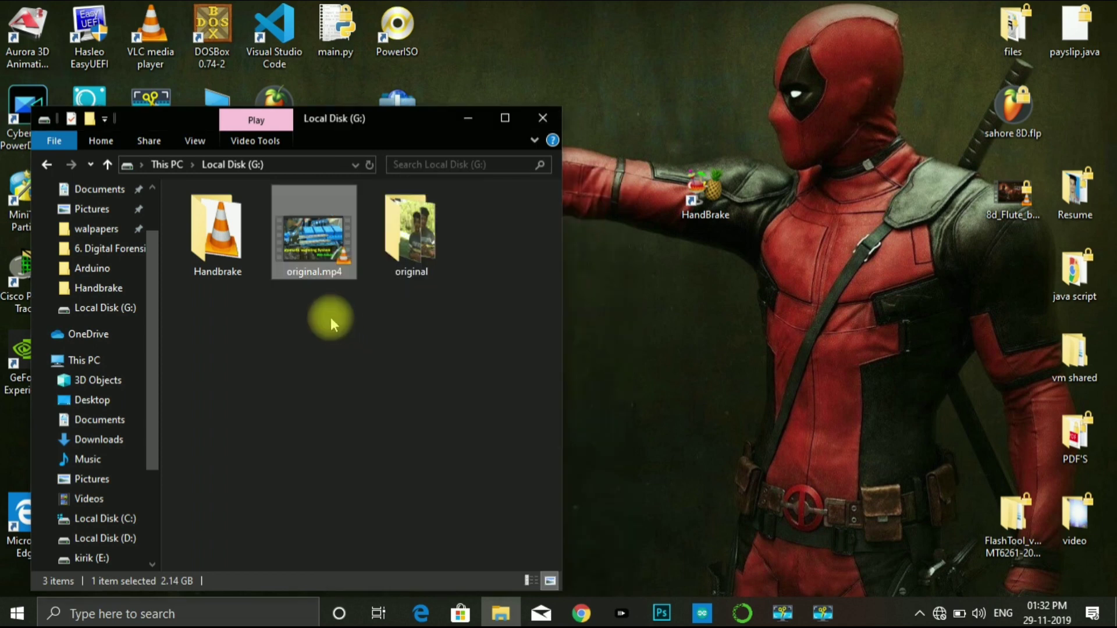
mouse_move(325, 250)
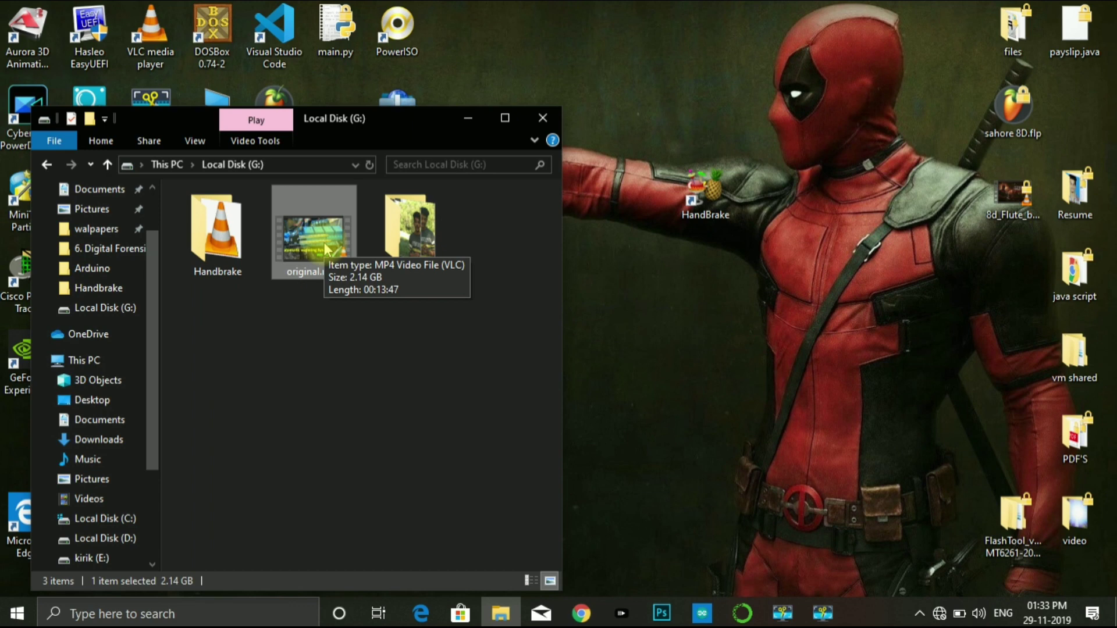
Step: Launch HandBrake, load original.mp4 from Local Disk (G:) as the source video, and maximize the HandBrake window
click(717, 206)
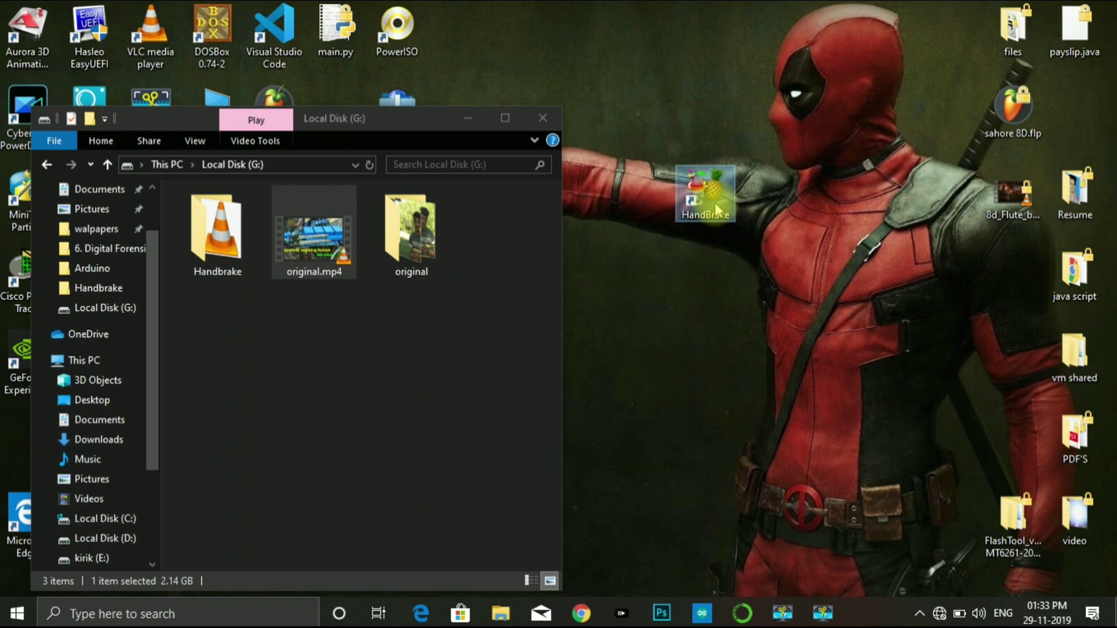
double_click(716, 207)
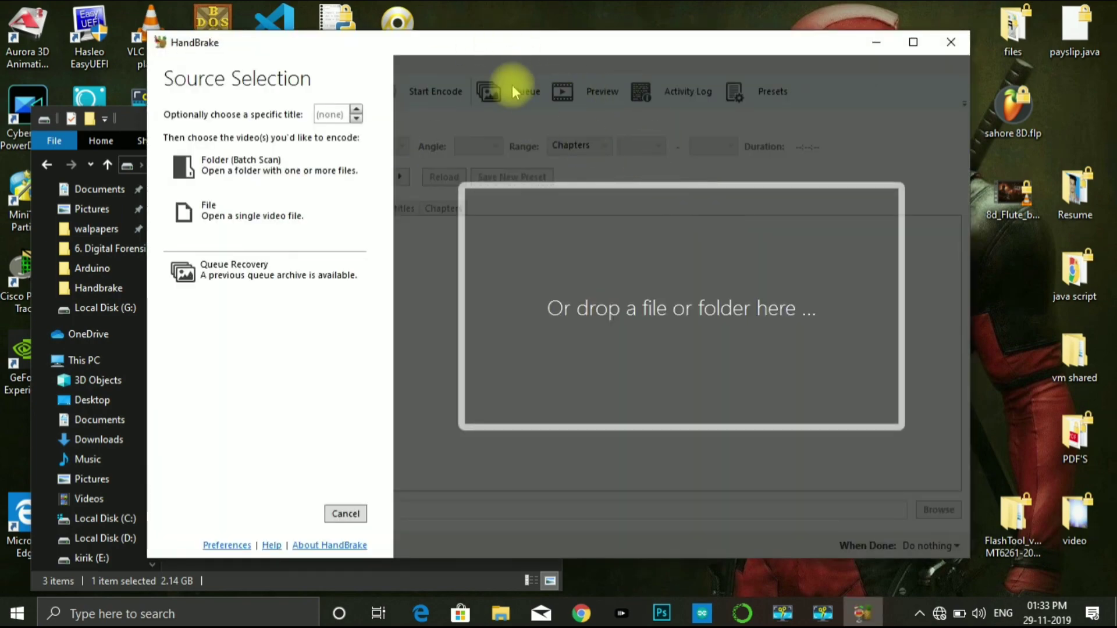
click(330, 572)
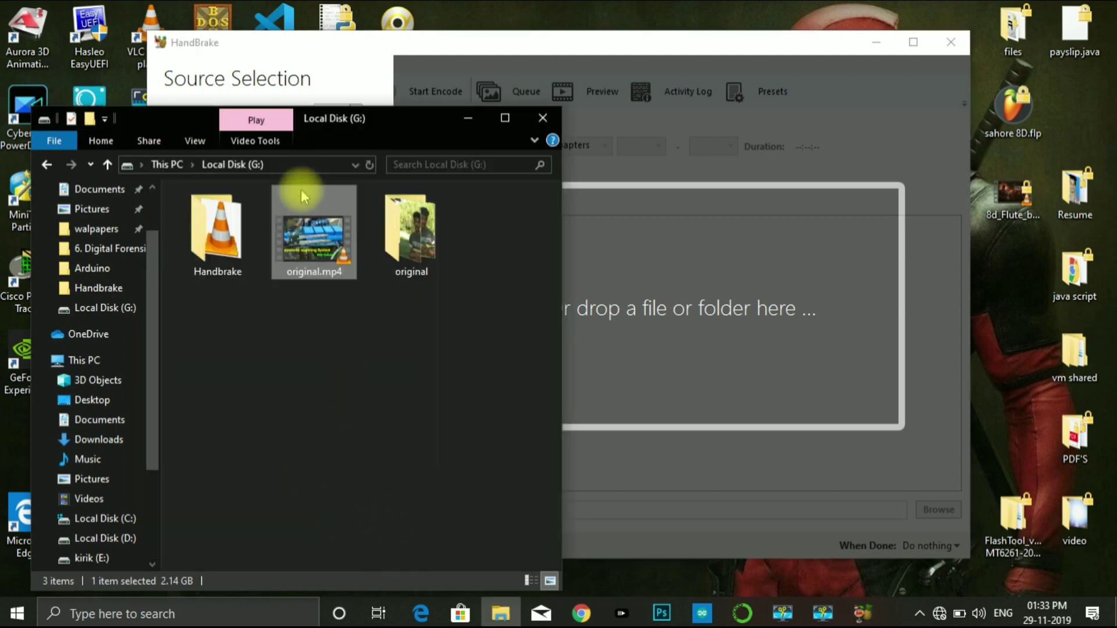
drag(308, 254, 641, 365)
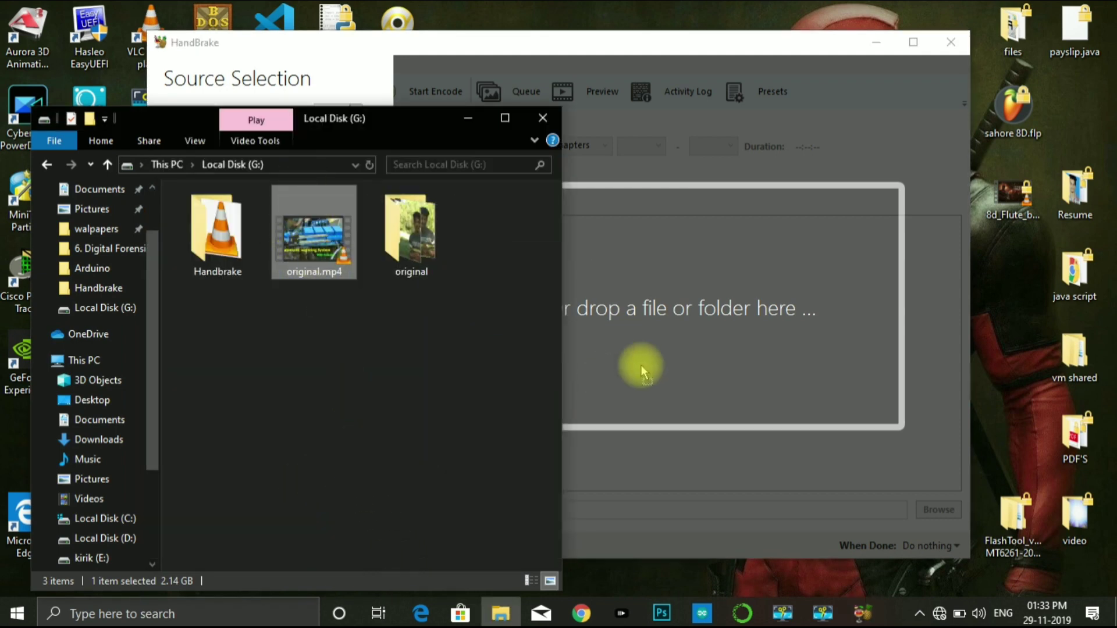
drag(692, 333, 692, 332)
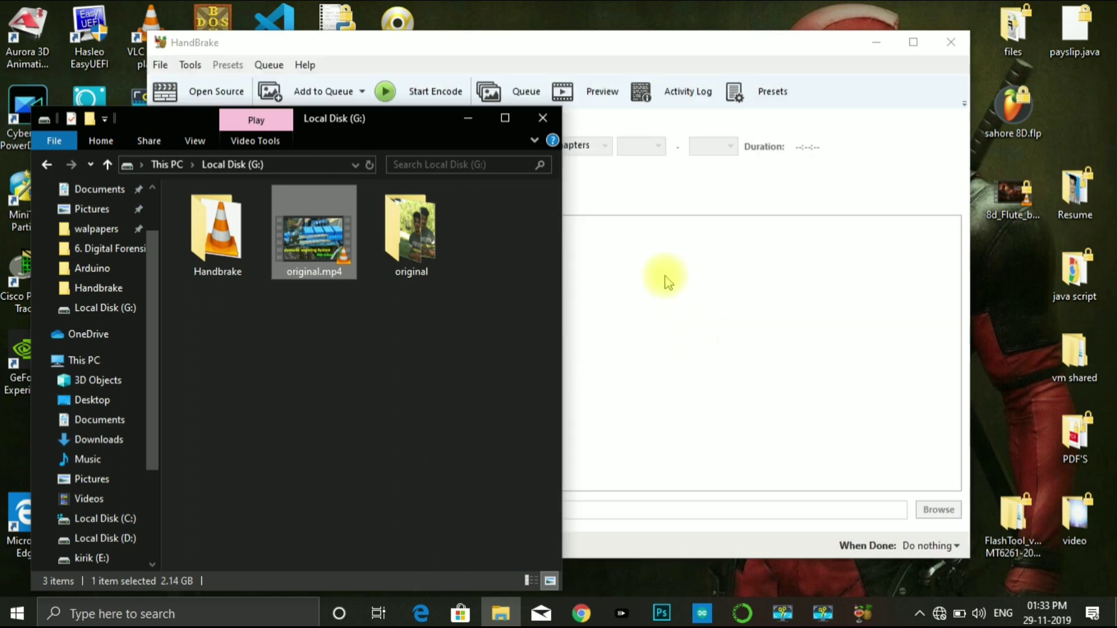
click(470, 121)
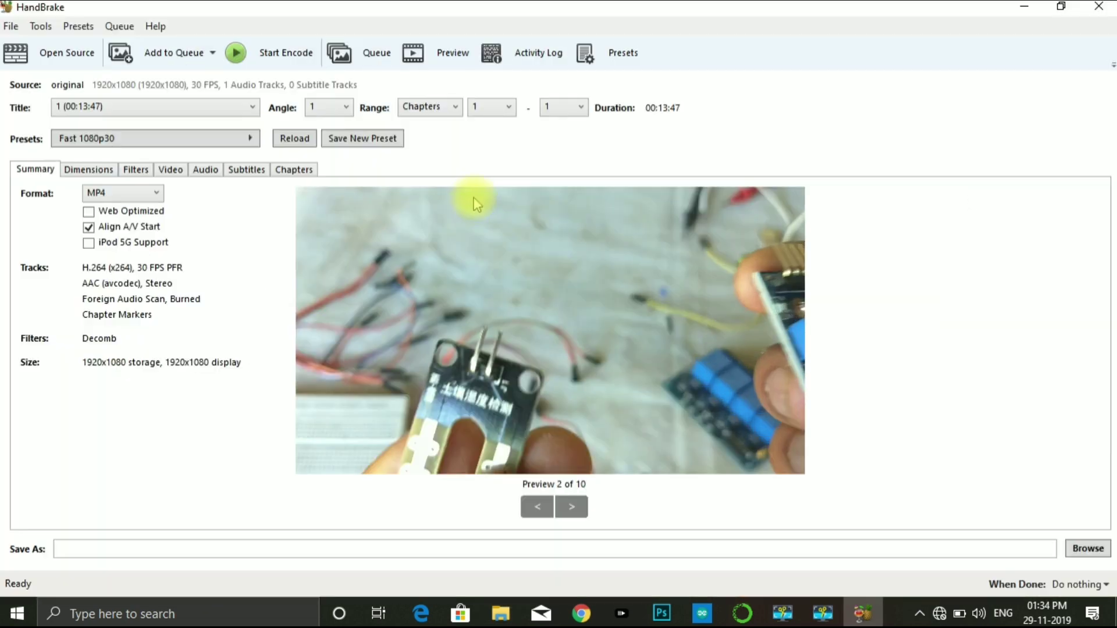
key(super+Up)
Step: Step back and forth through the source preview images, and enable Web Optimized for the MP4 output
click(537, 507)
click(567, 508)
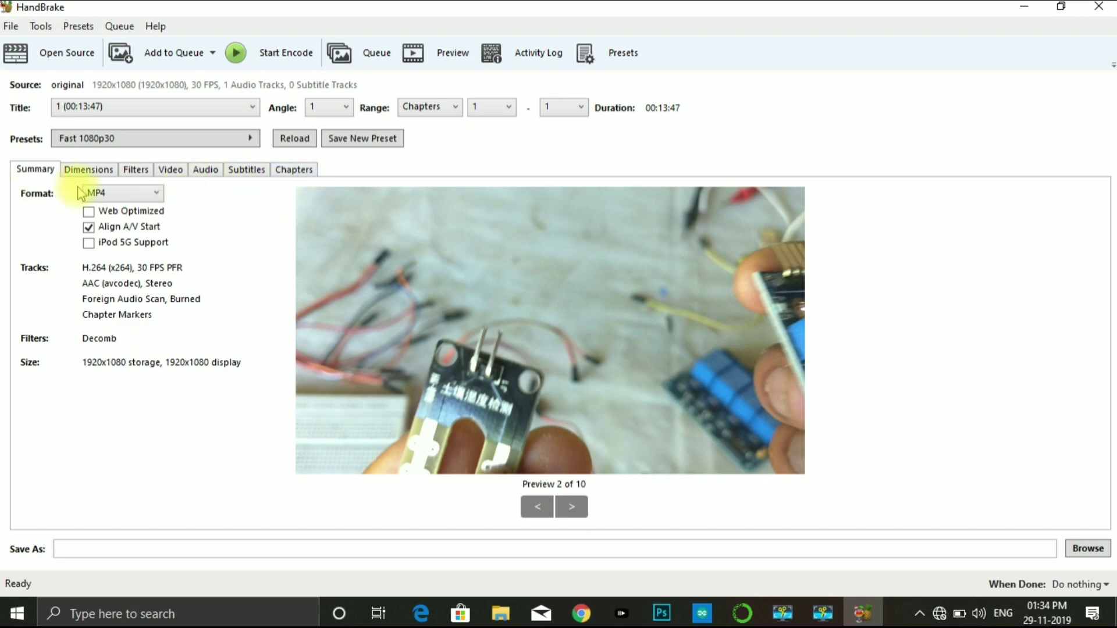
click(100, 212)
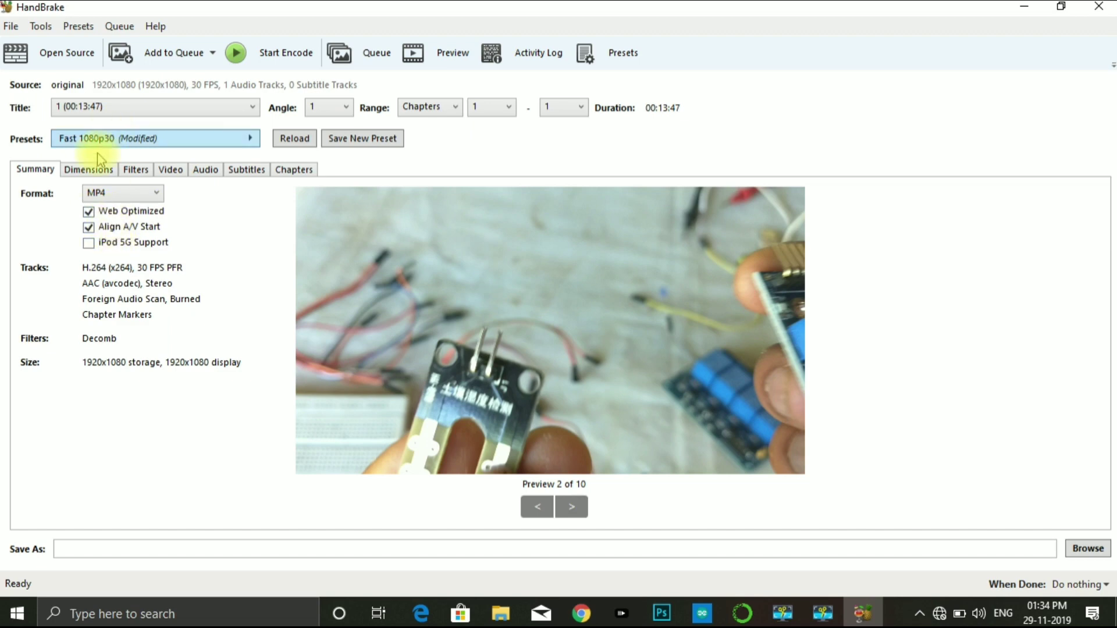
Step: Look over the dimensions and filter settings, and set the video's constant quality to RF 23
click(89, 169)
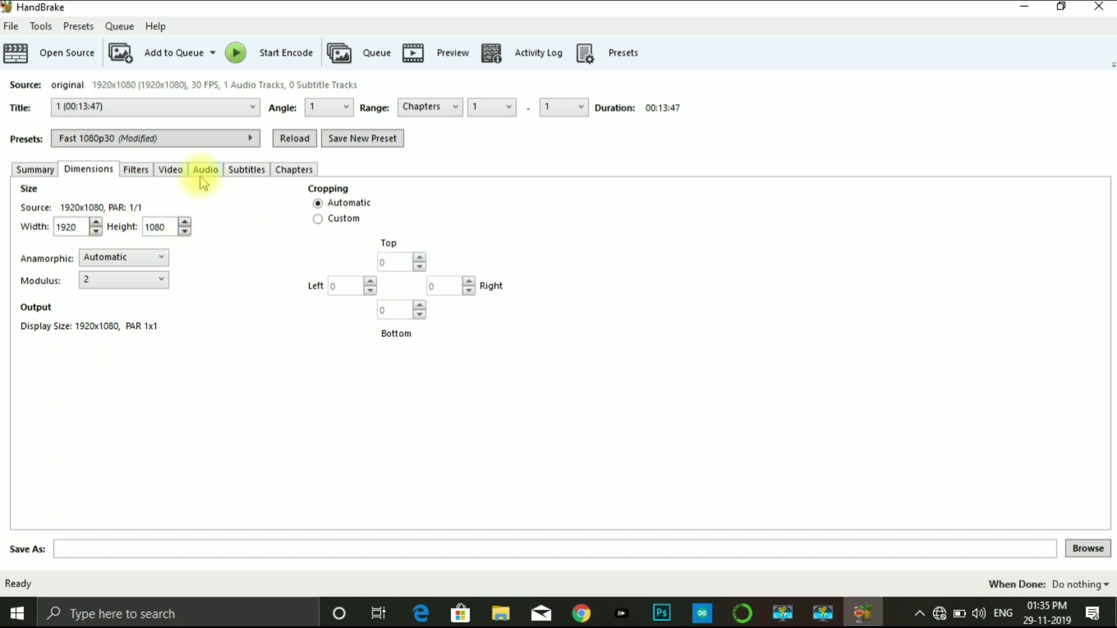
click(143, 172)
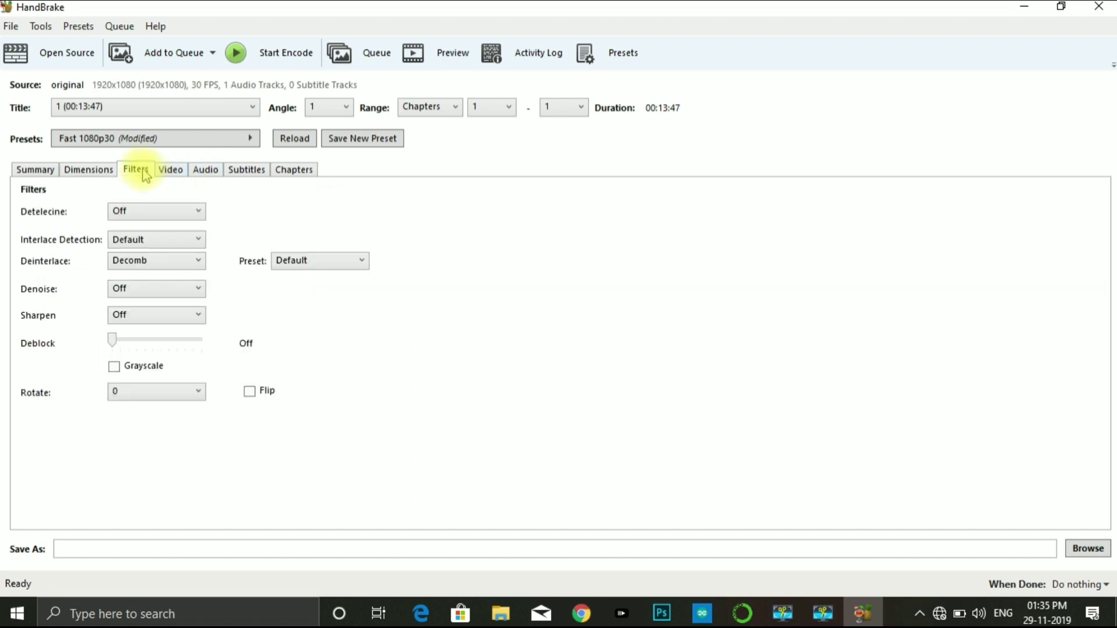
click(179, 172)
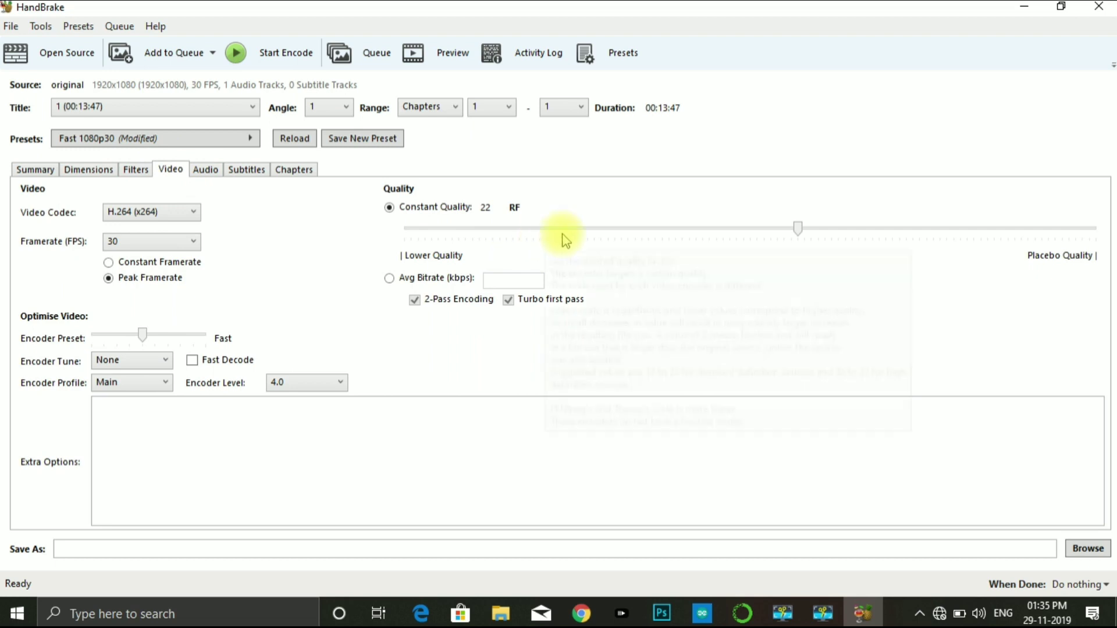
mouse_move(569, 240)
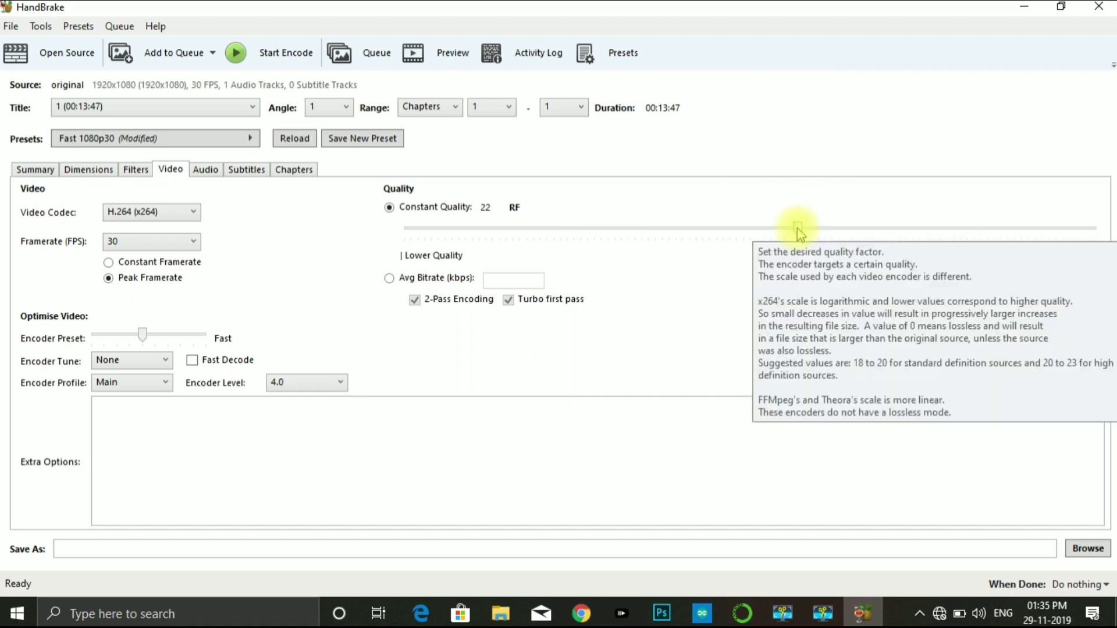
drag(796, 233, 788, 235)
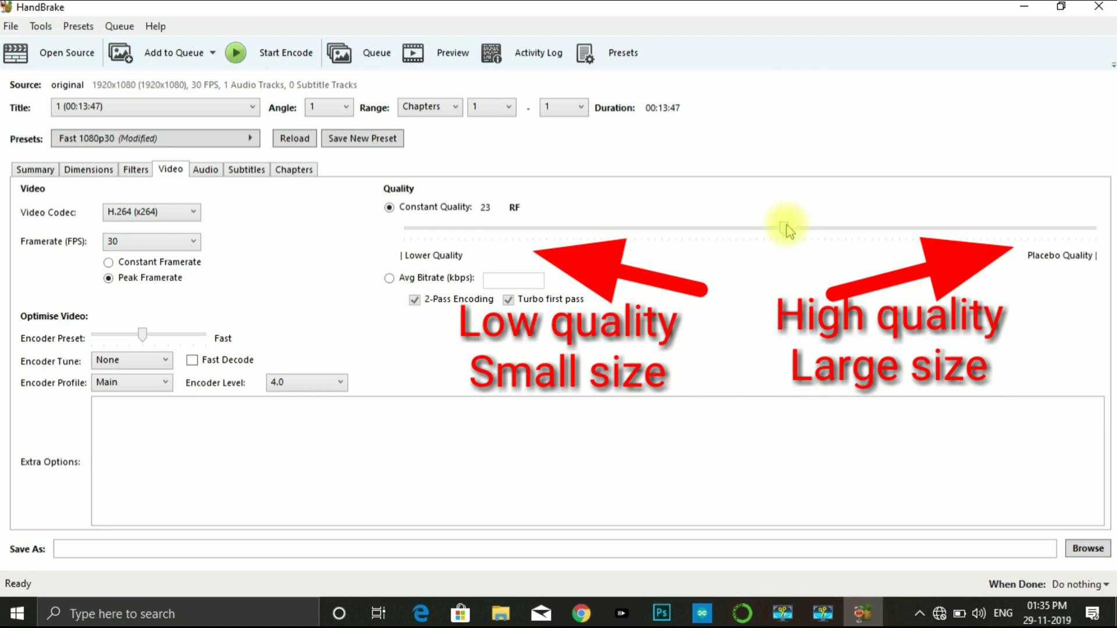
mouse_move(785, 224)
mouse_down()
mouse_move(859, 234)
mouse_move(777, 244)
mouse_move(791, 240)
mouse_up()
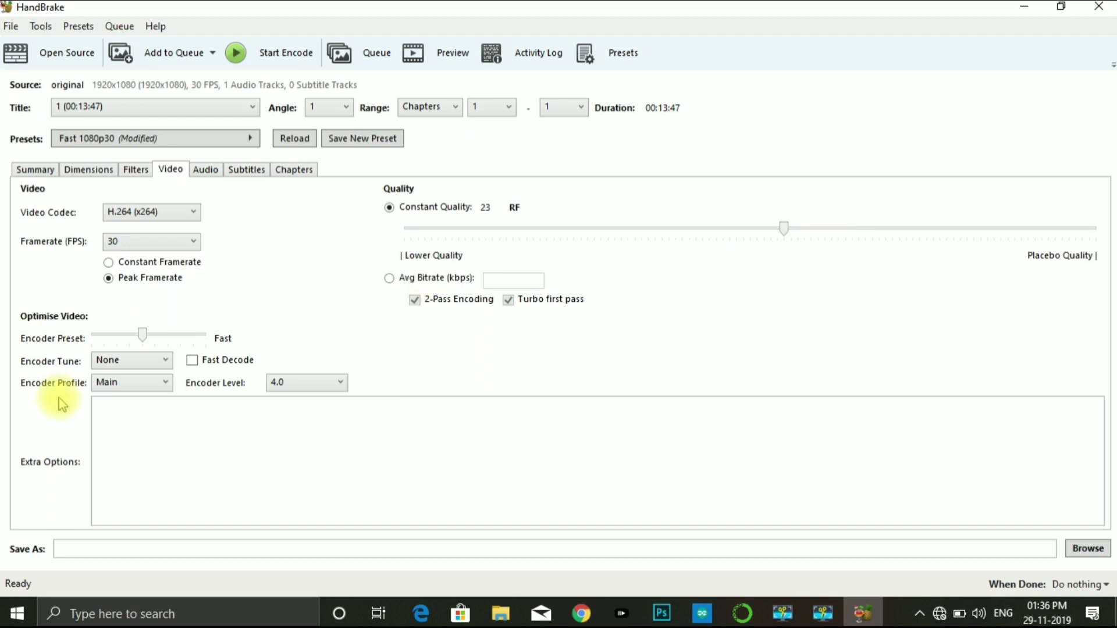
Step: Review the audio, subtitle and chapter settings, and return to the summary
click(204, 175)
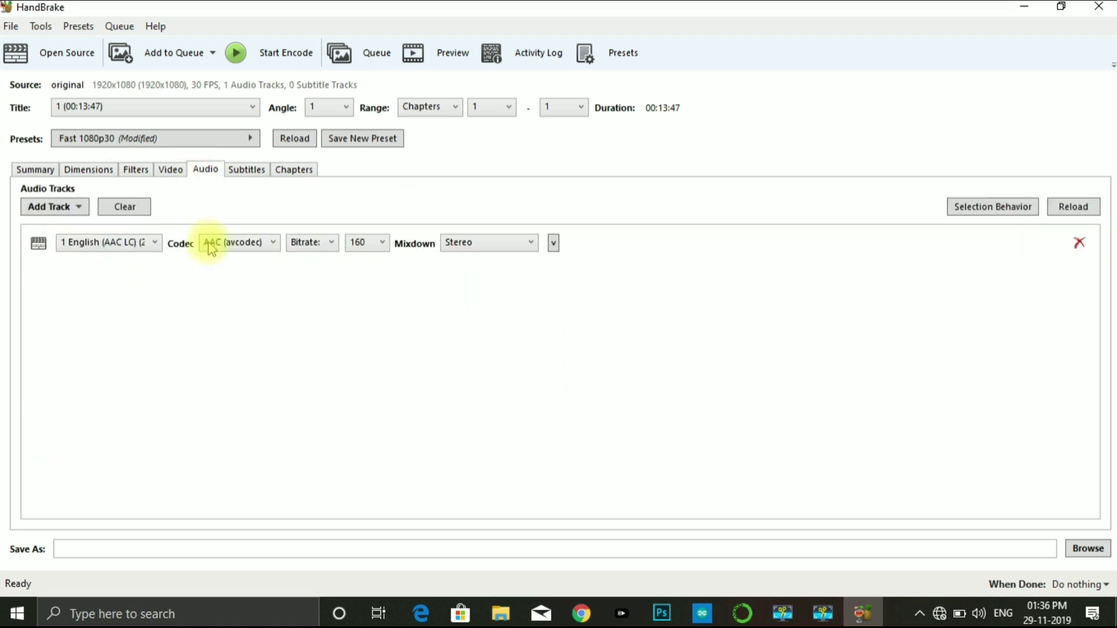
click(250, 174)
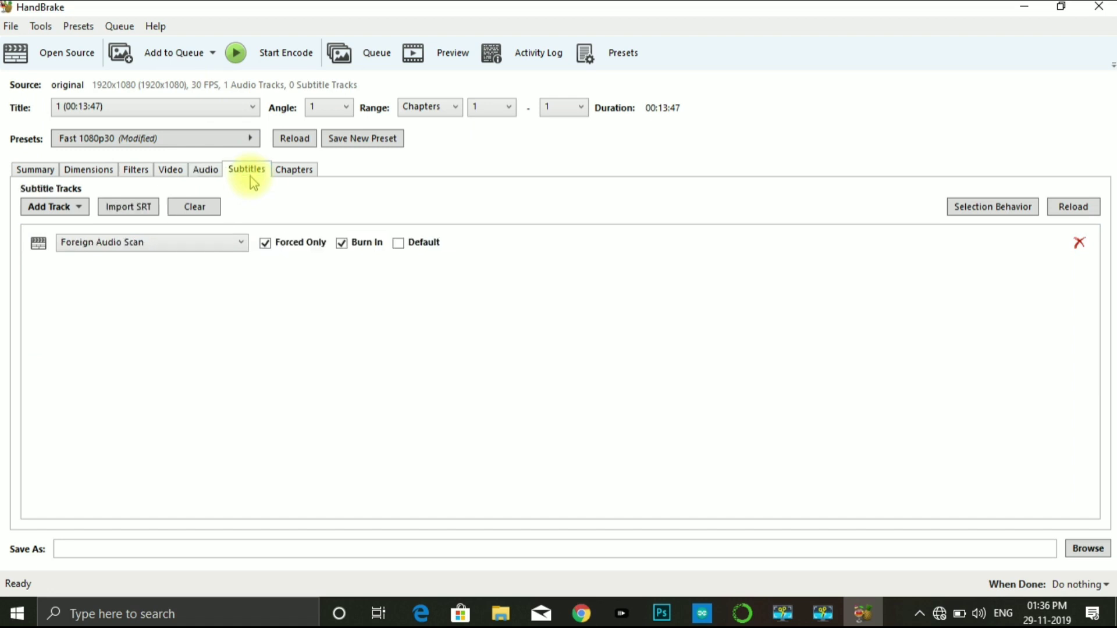
click(292, 175)
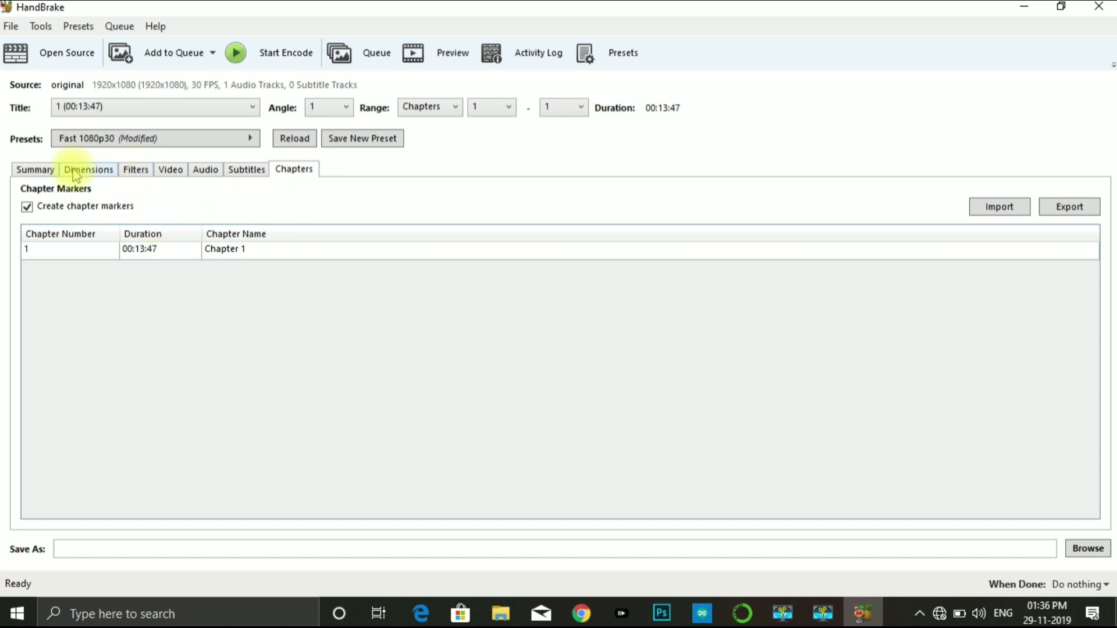
click(43, 172)
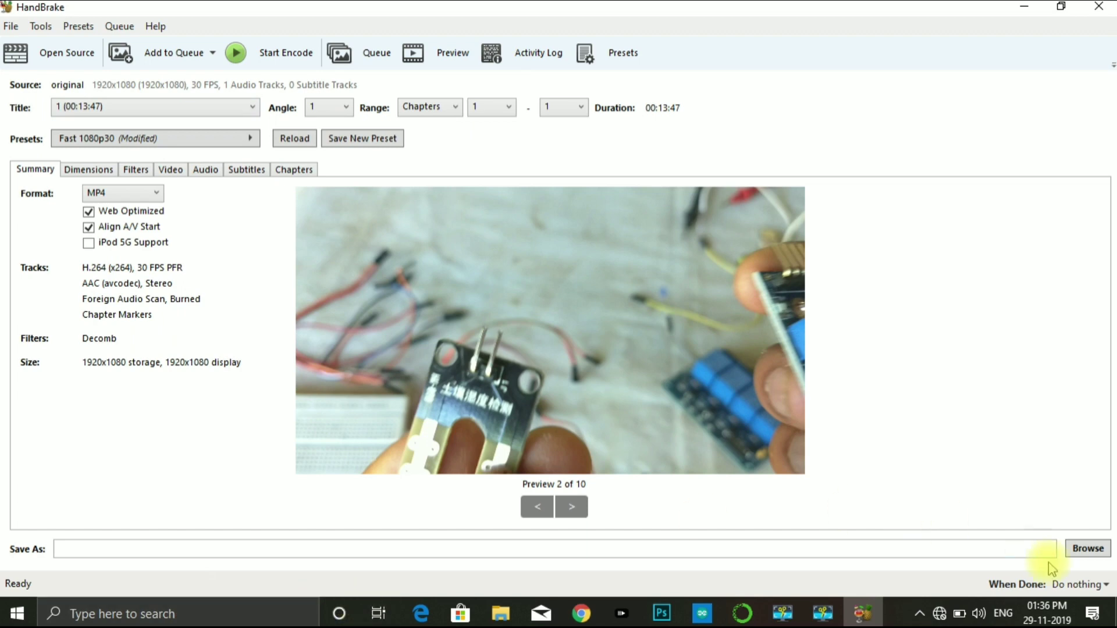
Step: Set the output file to compressed.mp4 in the G:\Handbrake folder and start the encode
click(1086, 550)
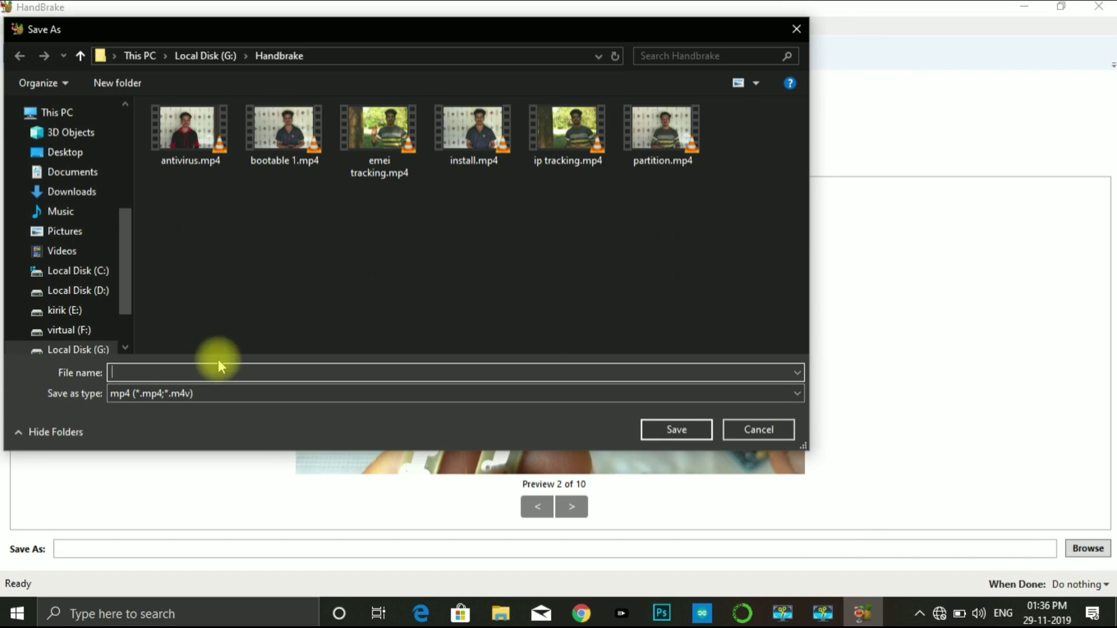
text(compressed)
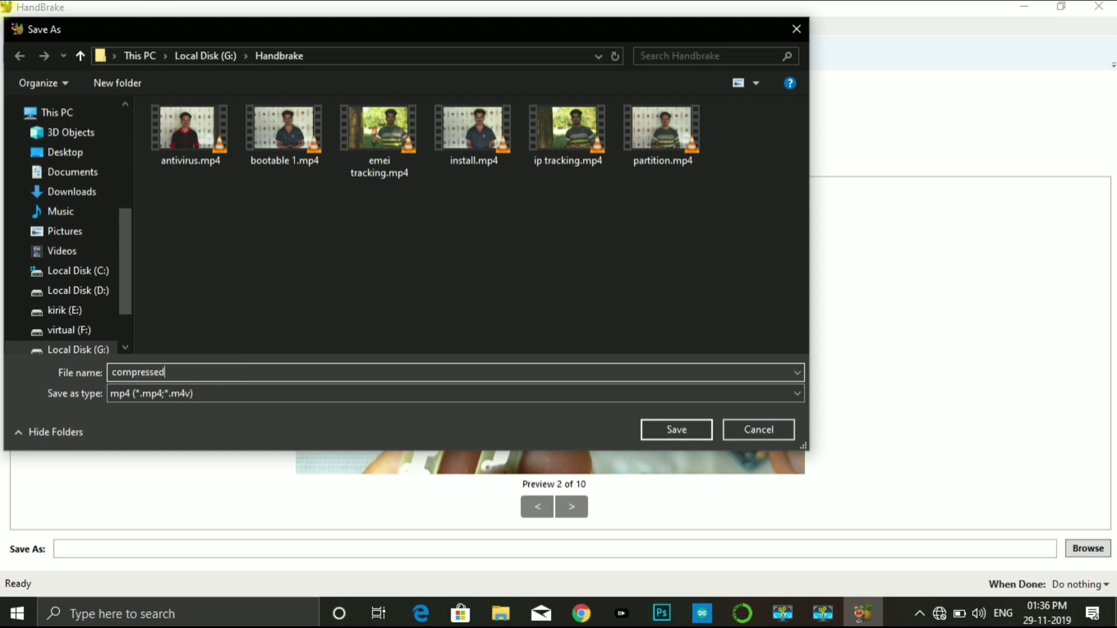
click(686, 437)
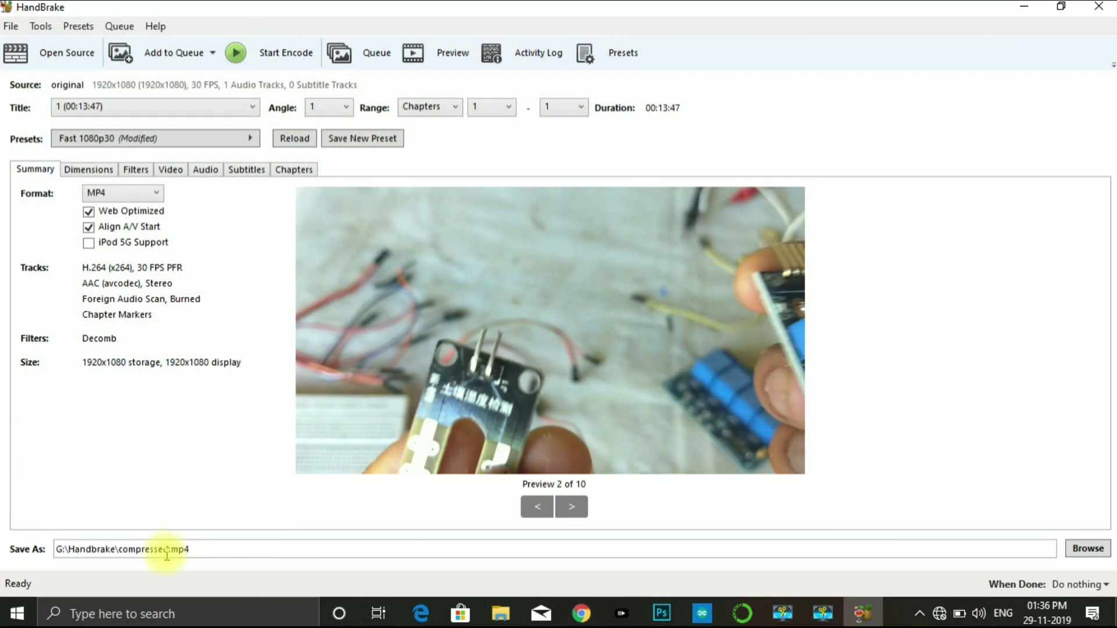
click(310, 65)
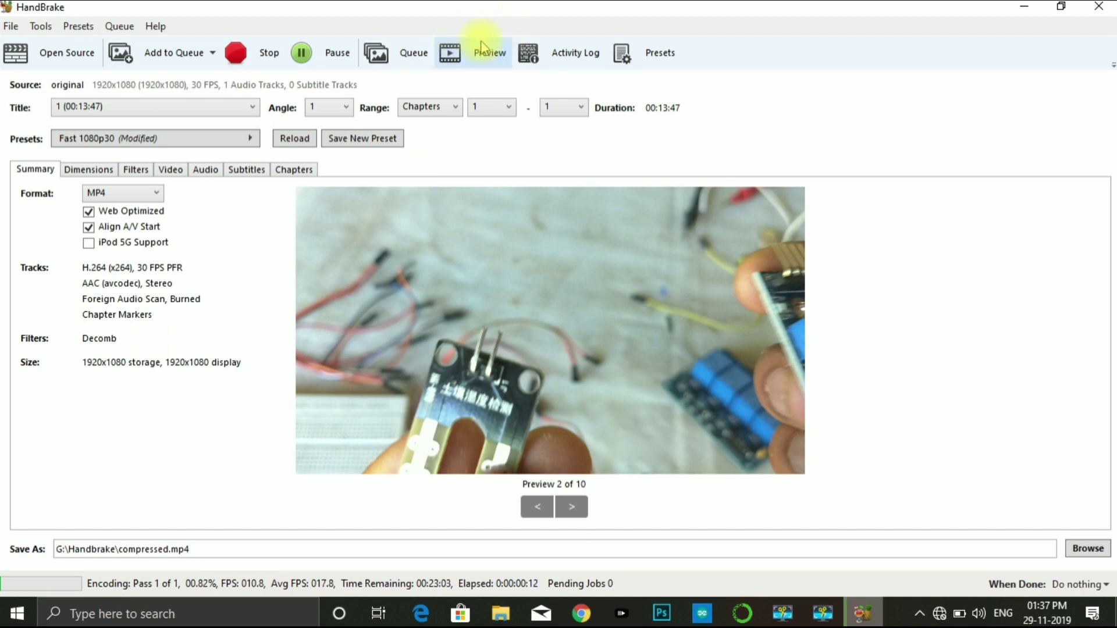
Step: Show the list of presets and examine the ones in the General and Web groups
click(632, 60)
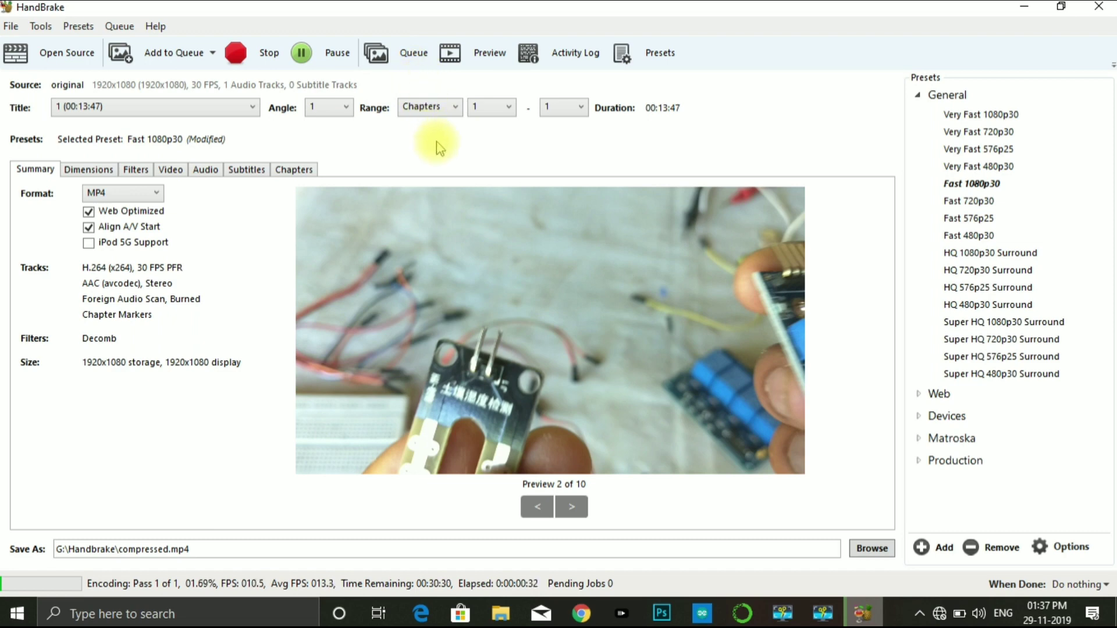
click(918, 95)
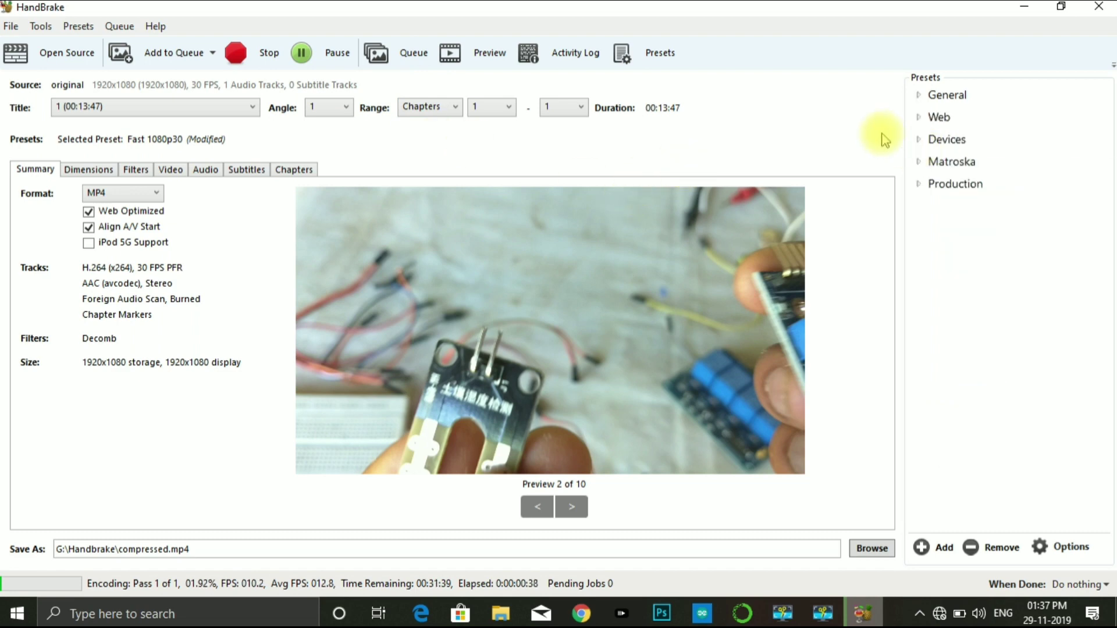
click(918, 96)
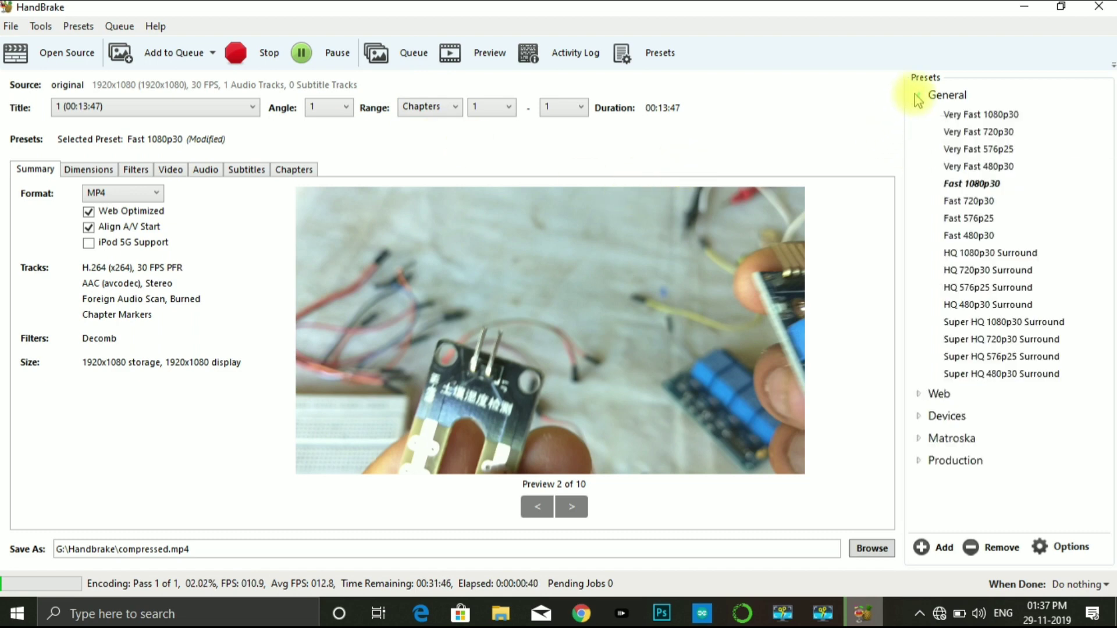
click(918, 98)
click(919, 119)
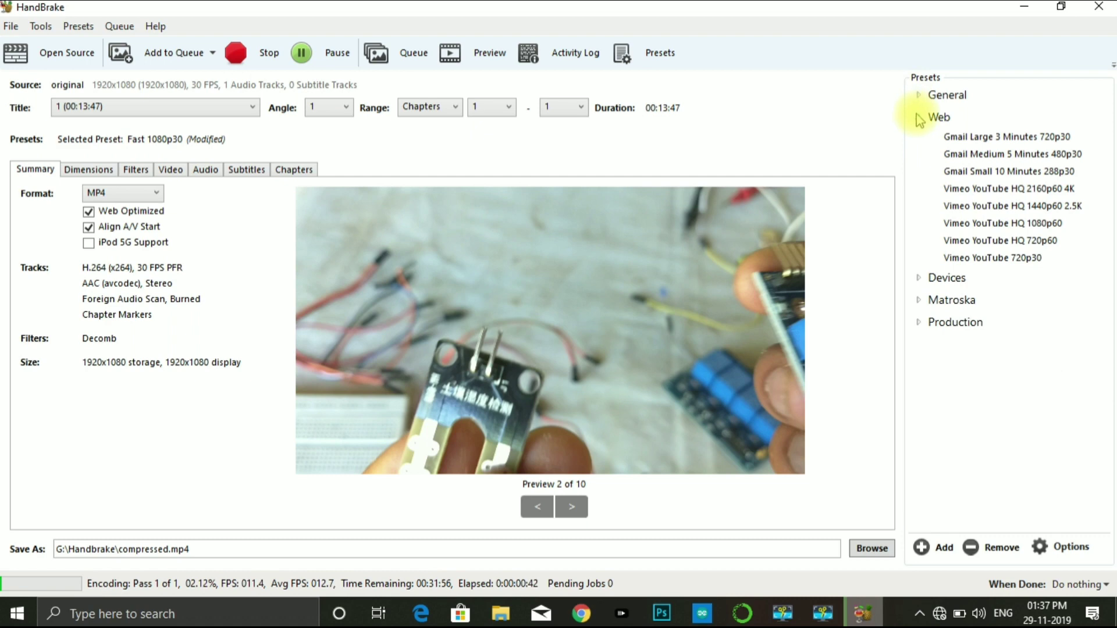
click(920, 118)
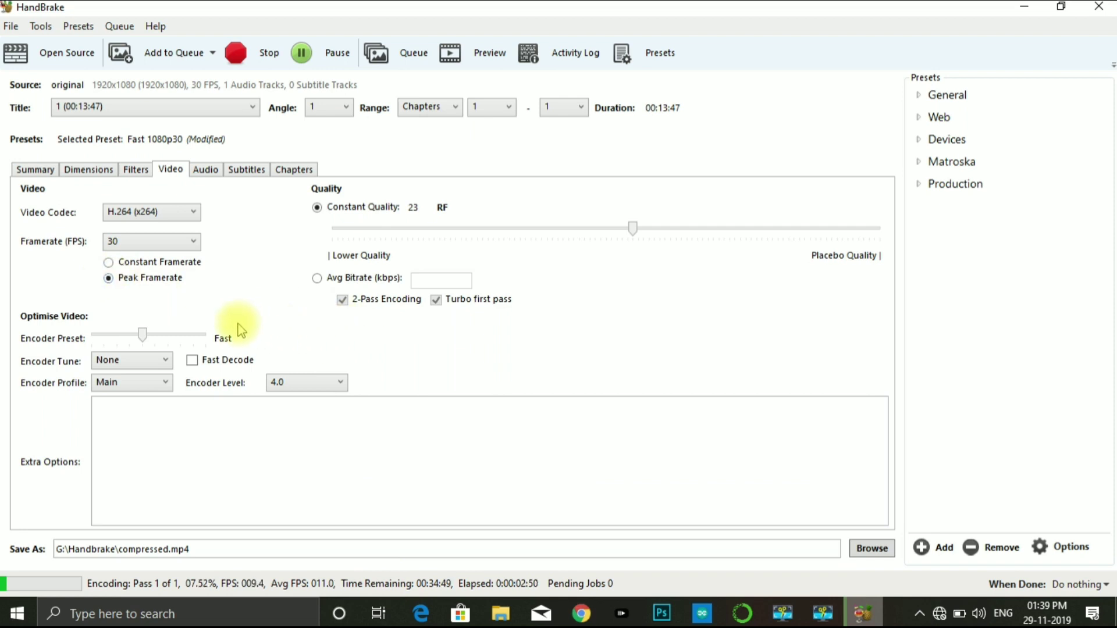
Step: Try the Constant Framerate option for the video and switch back to Peak Framerate
click(192, 262)
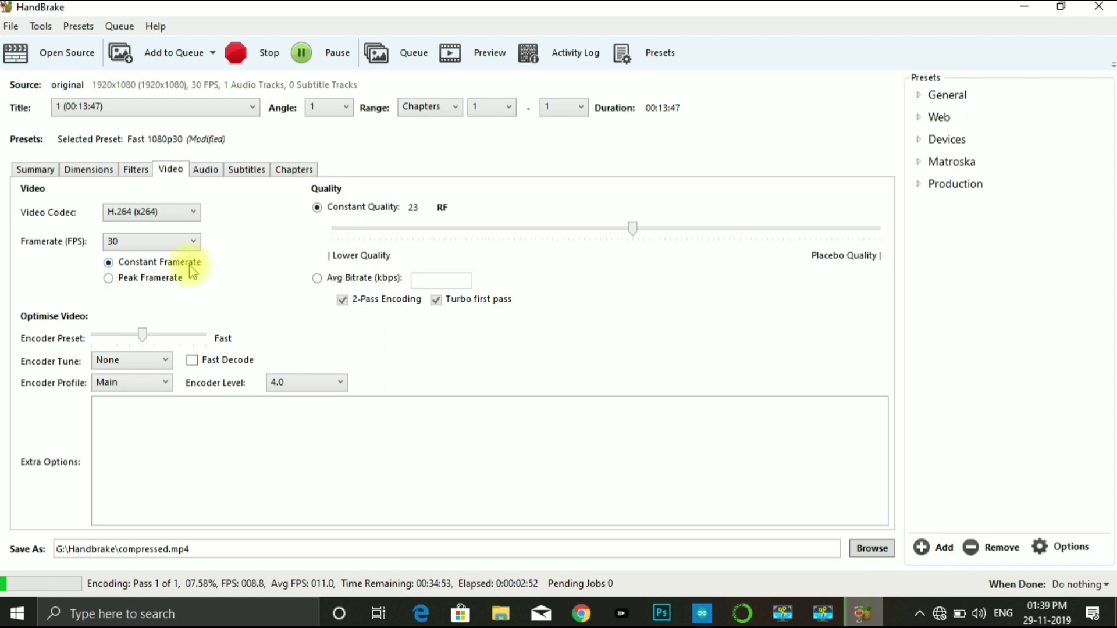
click(173, 280)
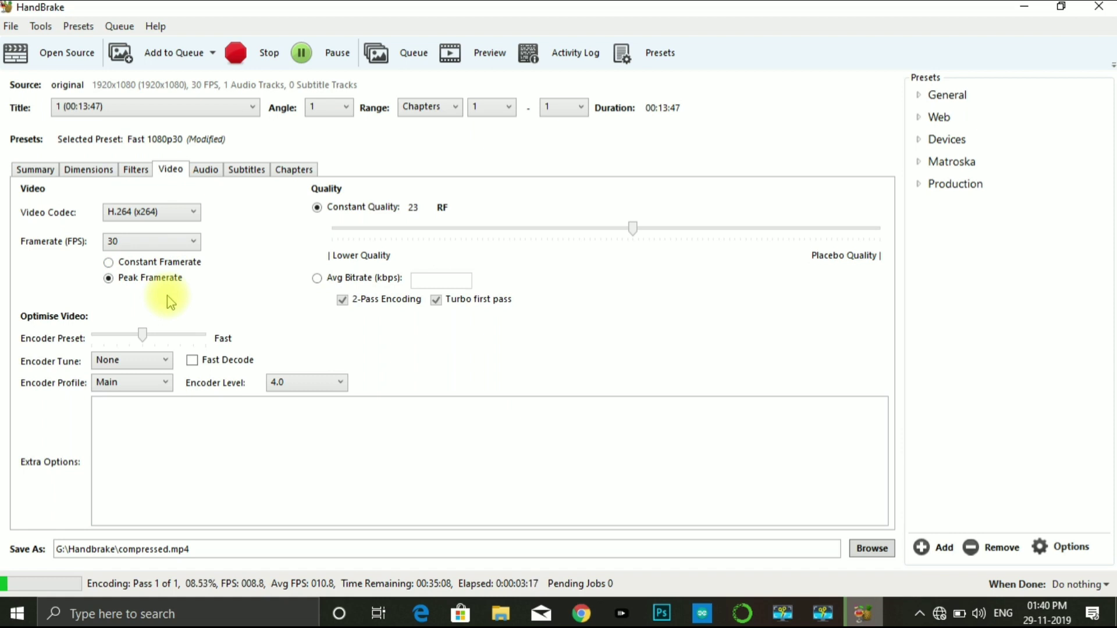
Step: Review the available framerates for the video and keep 30 FPS
click(187, 244)
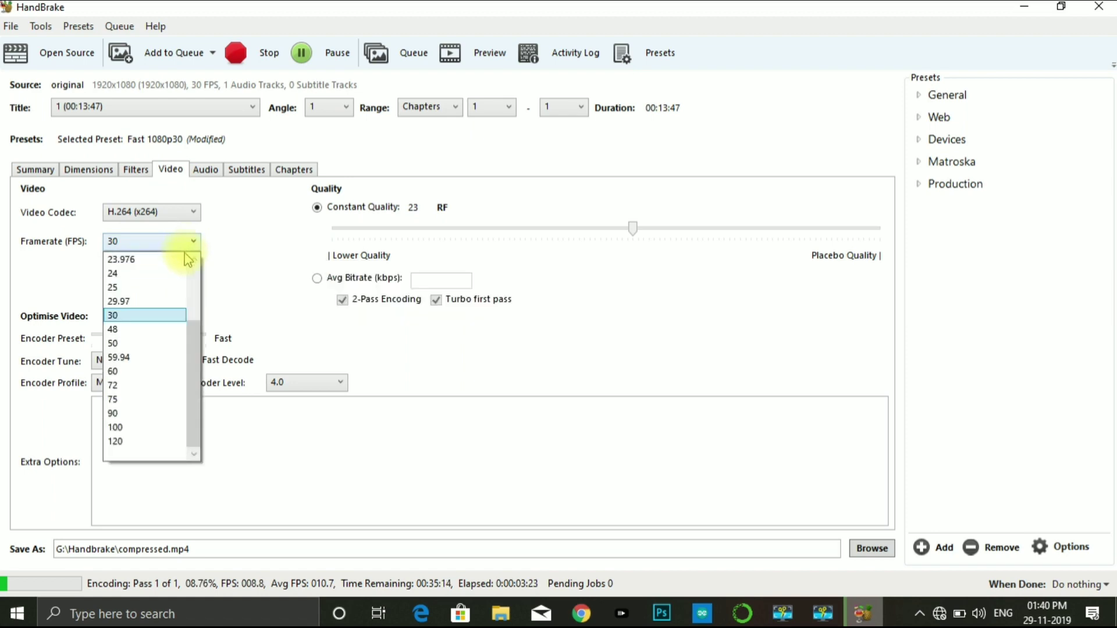
click(132, 317)
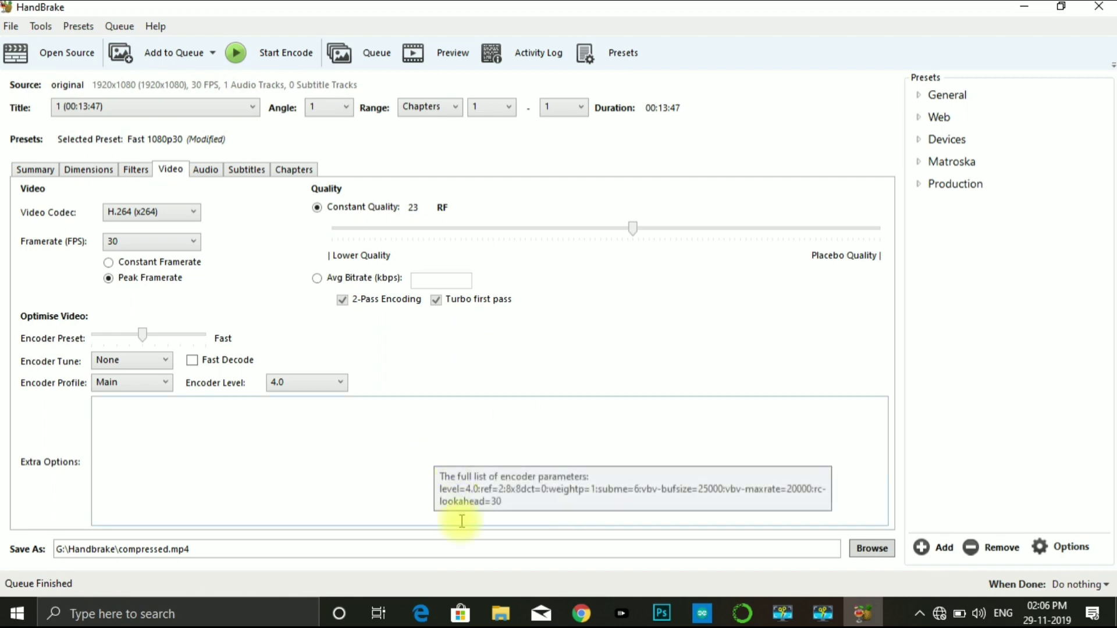
Step: In File Explorer, copy compressed.mp4 from the Handbrake folder to the root of Local Disk (G:) using TeraCopy
click(501, 614)
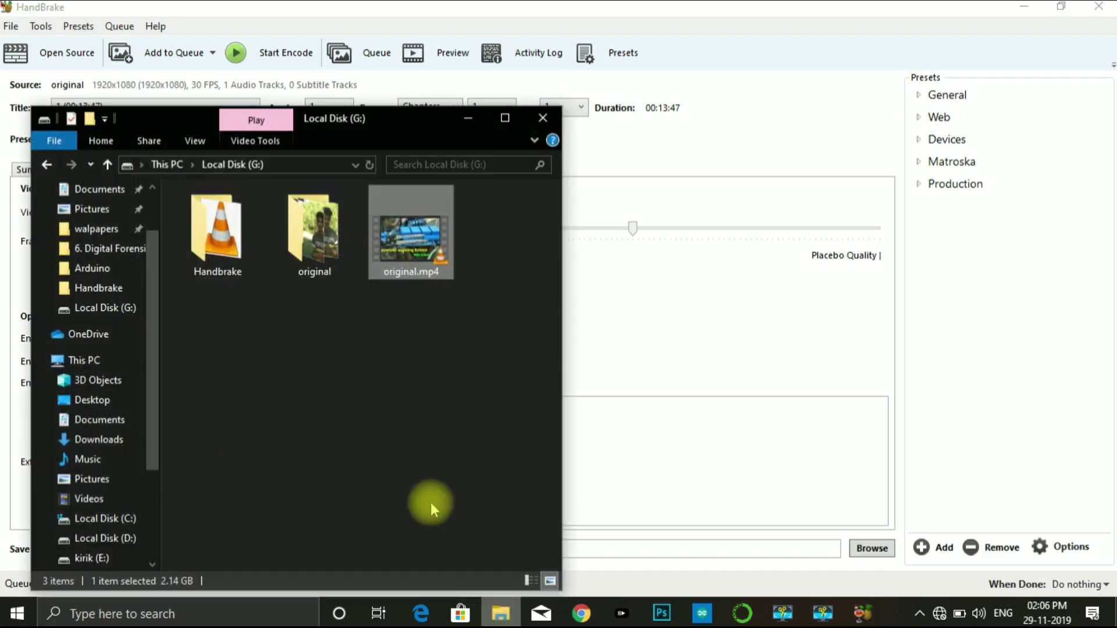
double_click(215, 230)
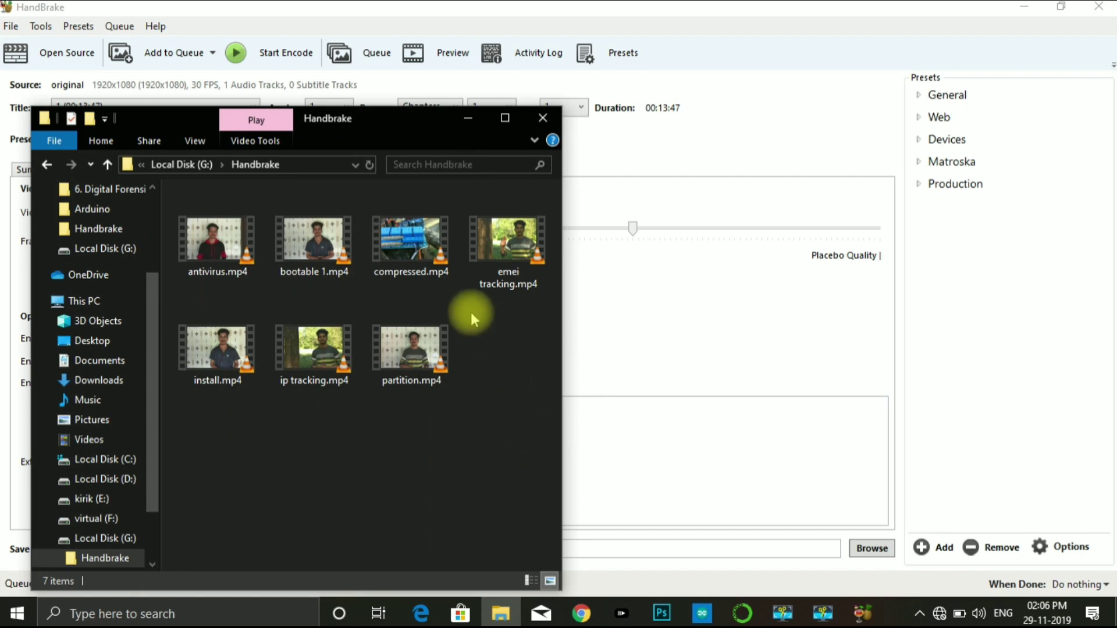
click(415, 266)
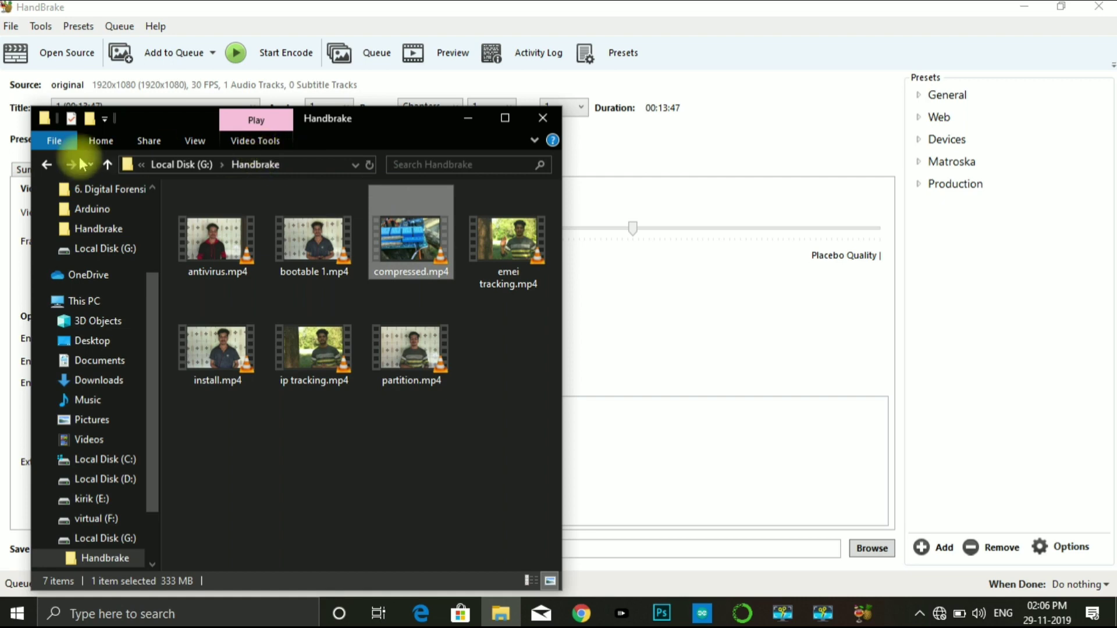
click(47, 165)
right_click(327, 372)
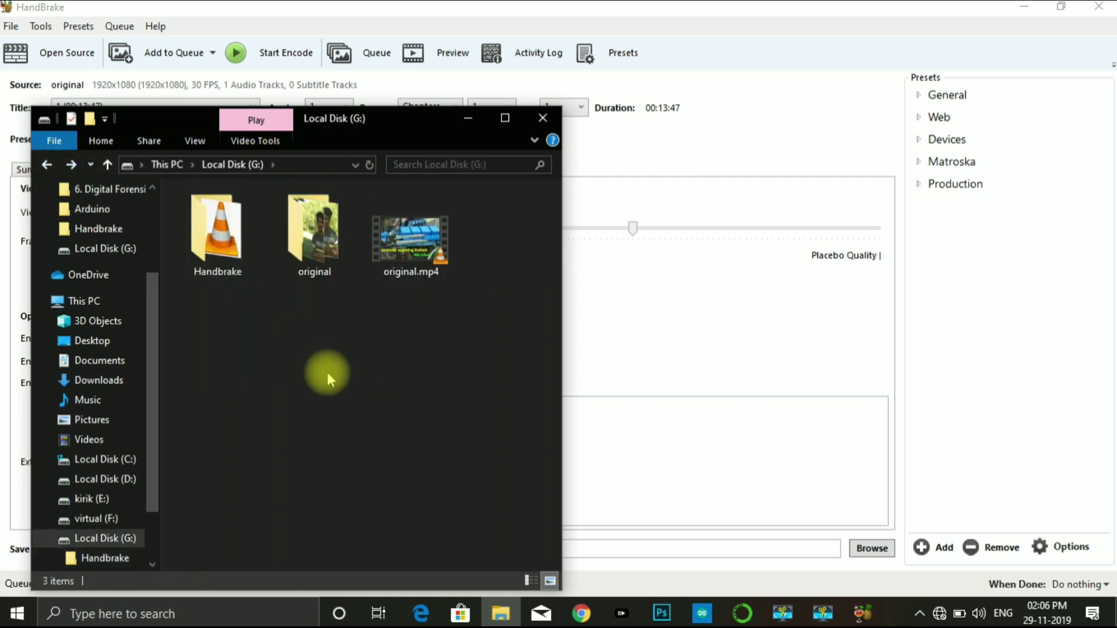
click(396, 250)
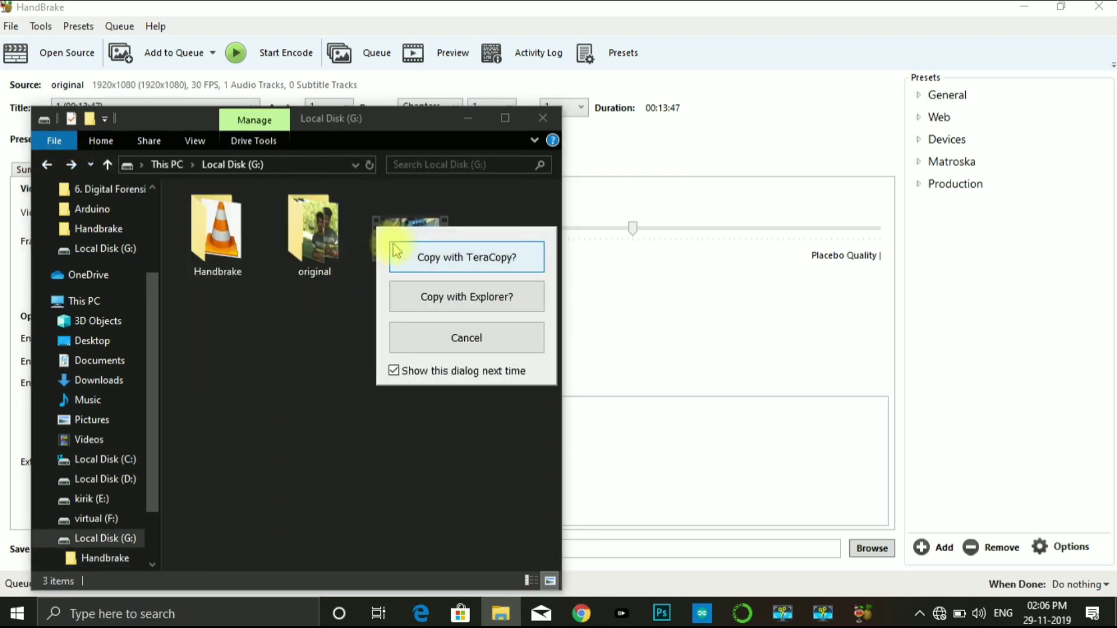
click(401, 255)
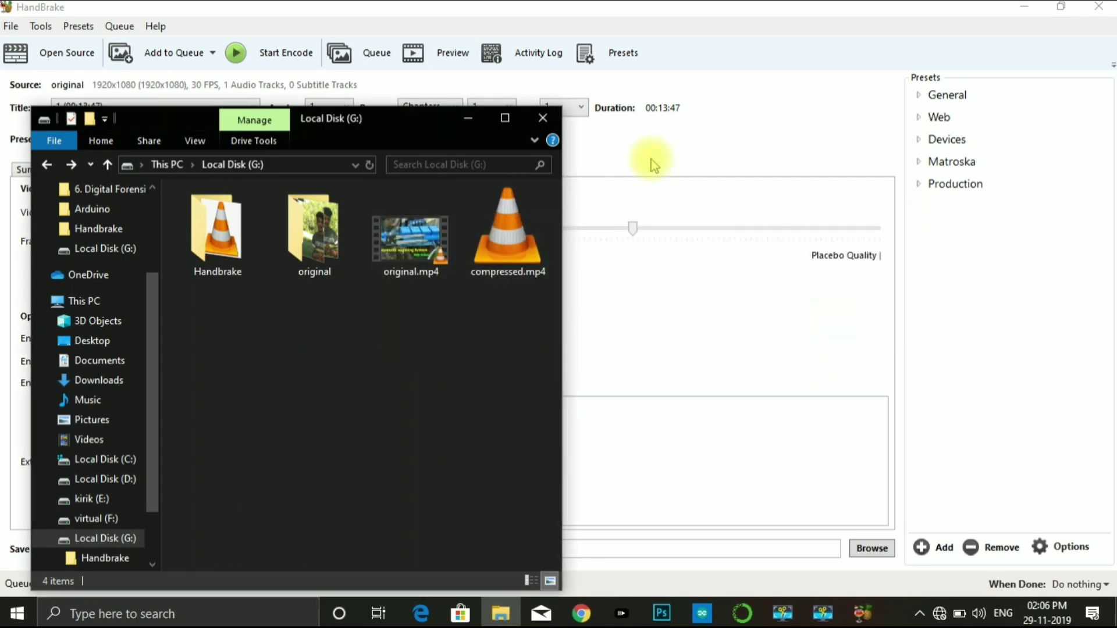
Step: Maximize the folder window, show the properties of original.mp4 and move them clear of the video files
click(504, 119)
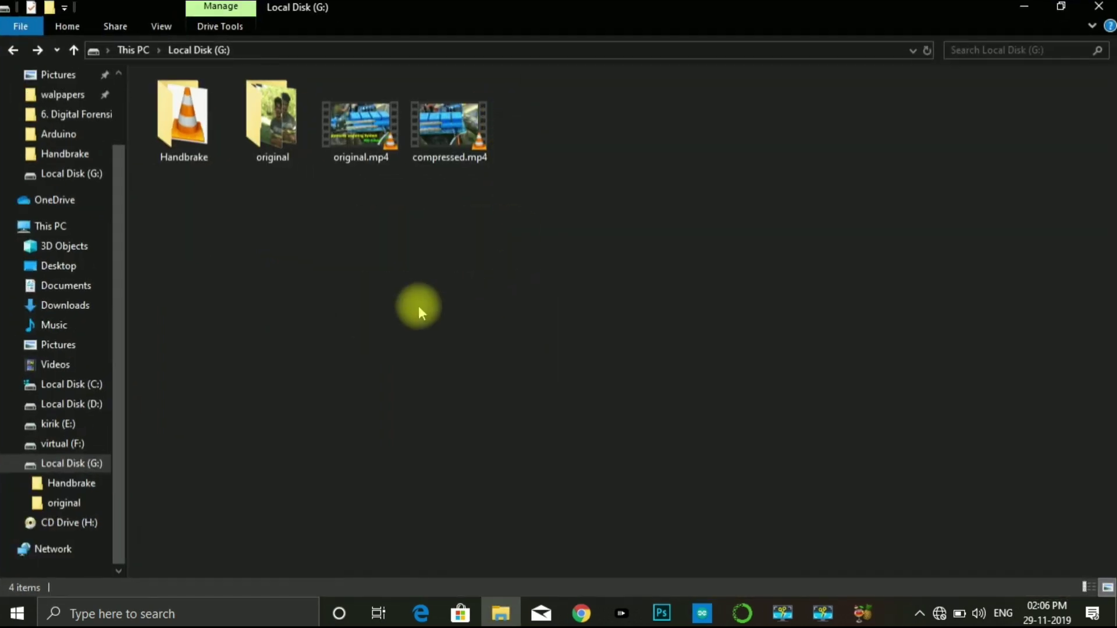
right_click(357, 136)
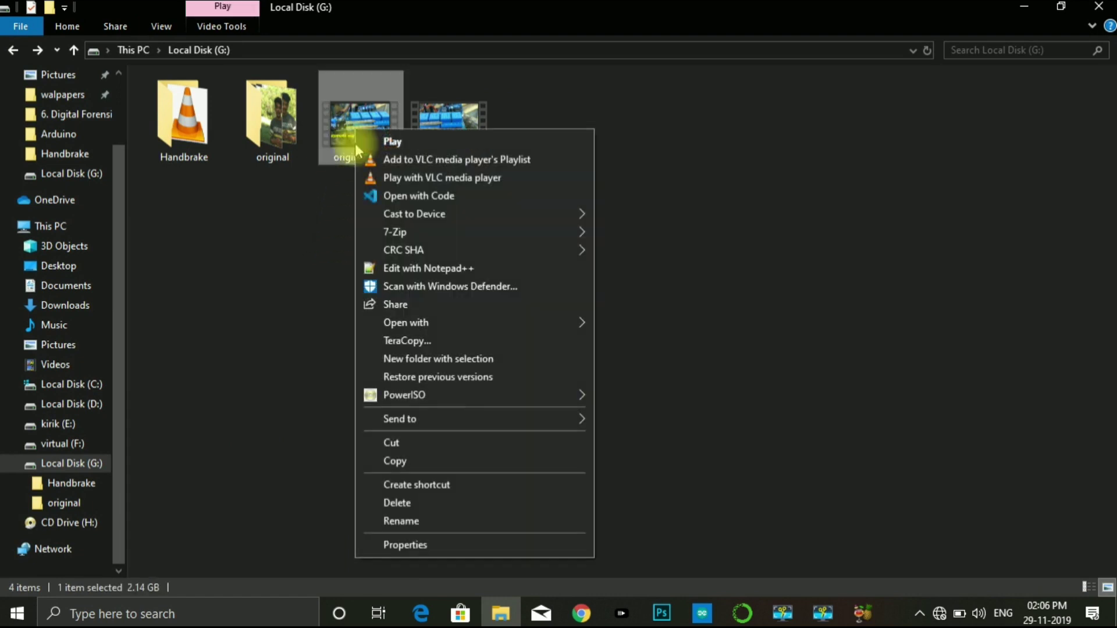
click(409, 540)
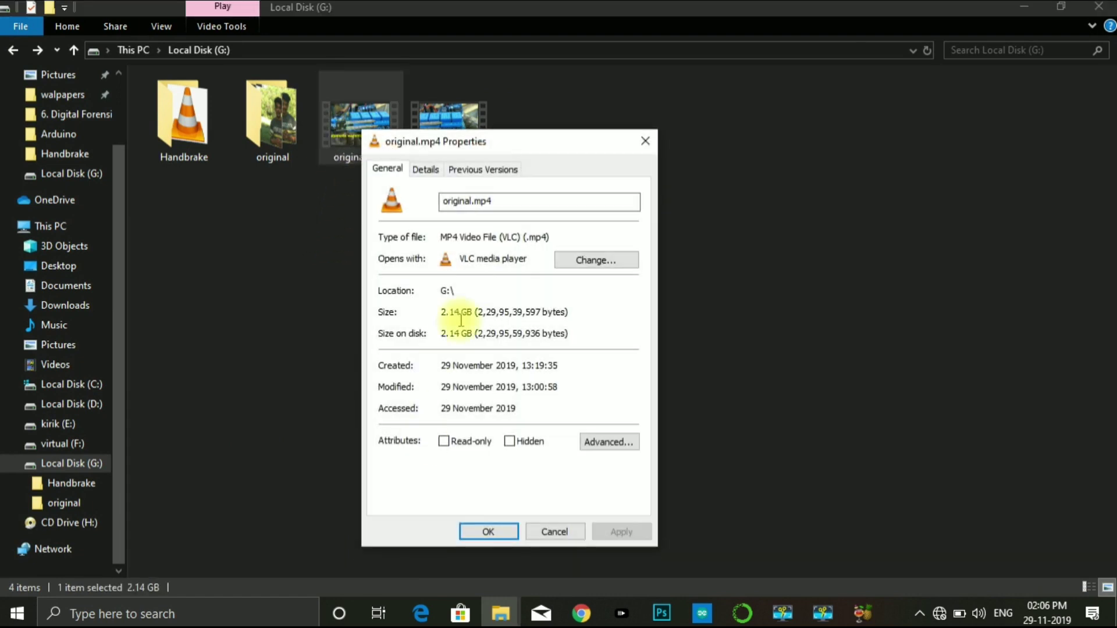
drag(522, 147, 319, 168)
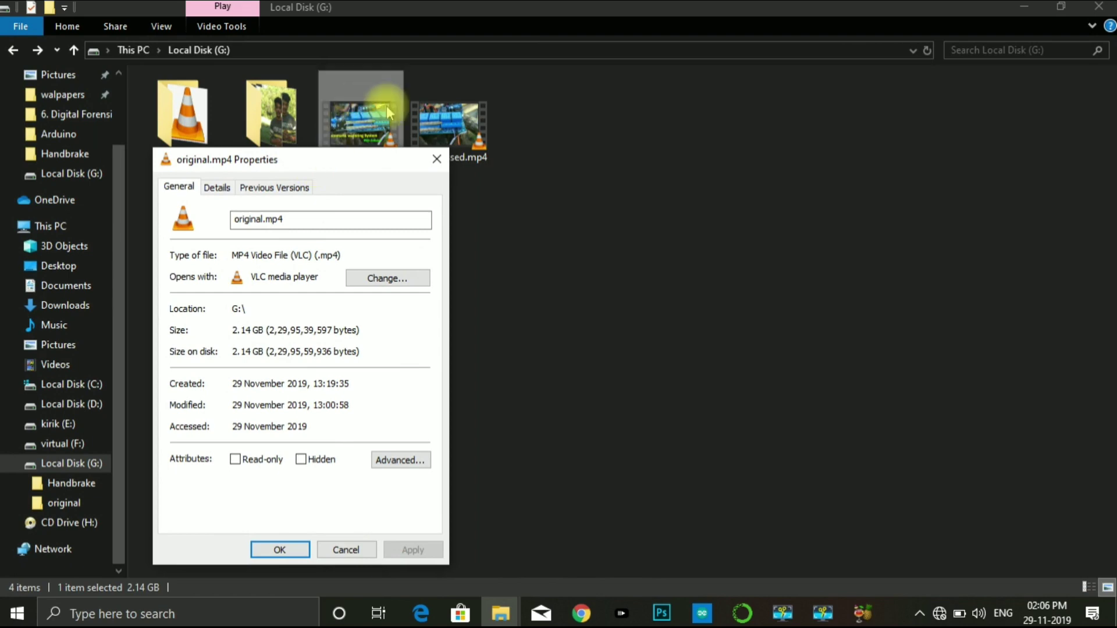
Step: Show the properties of compressed.mp4 beside those of original.mp4, compare the file sizes and close both
right_click(441, 113)
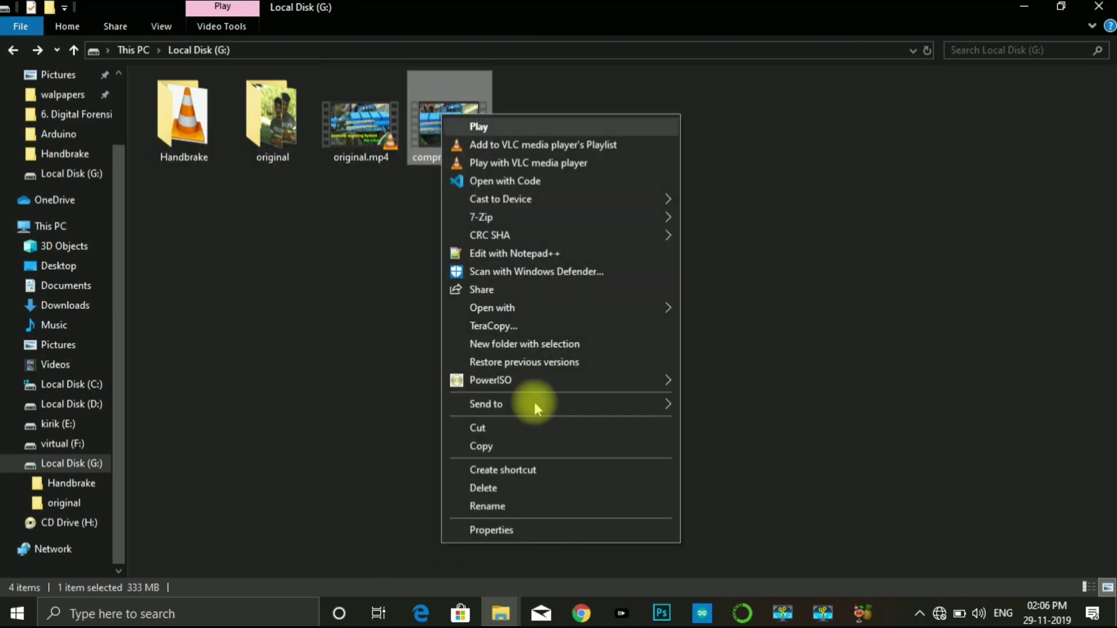
click(510, 528)
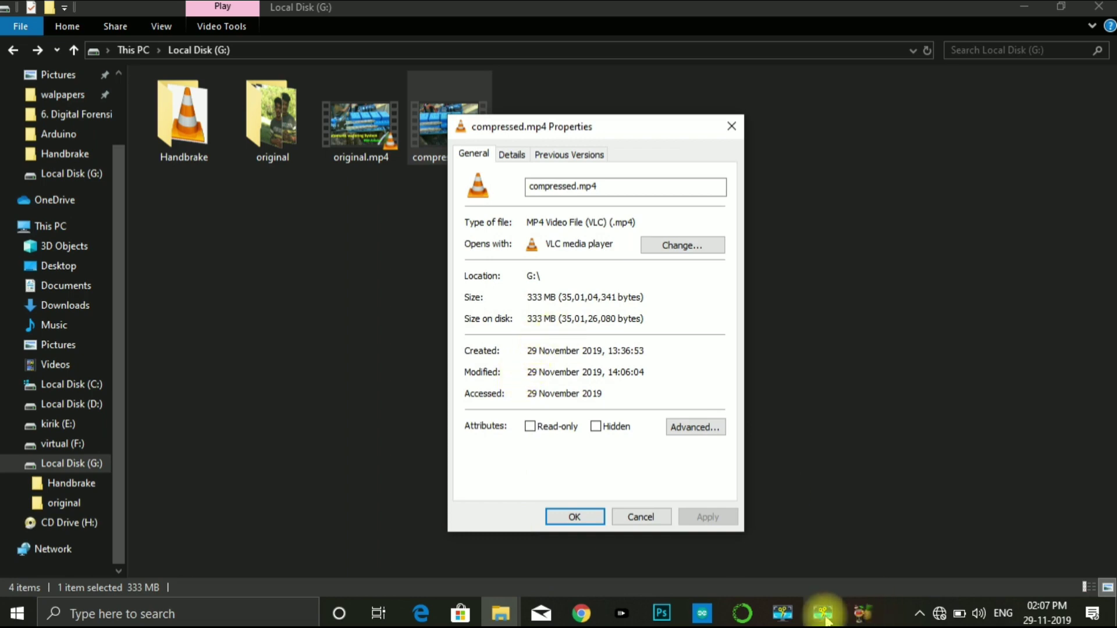
mouse_move(749, 610)
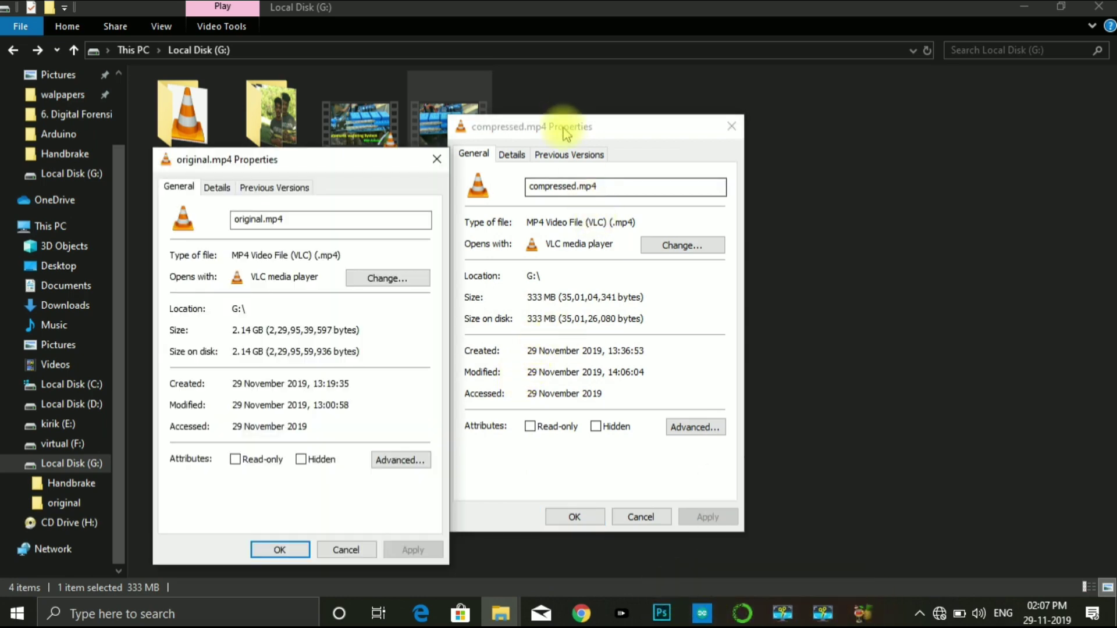
drag(567, 131, 571, 161)
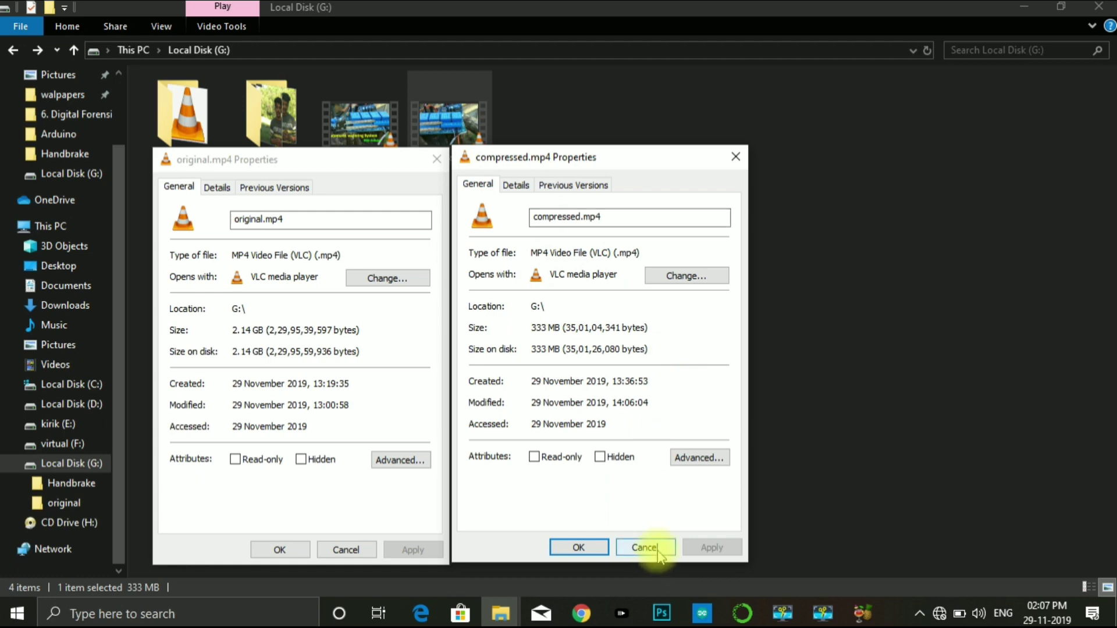
click(550, 113)
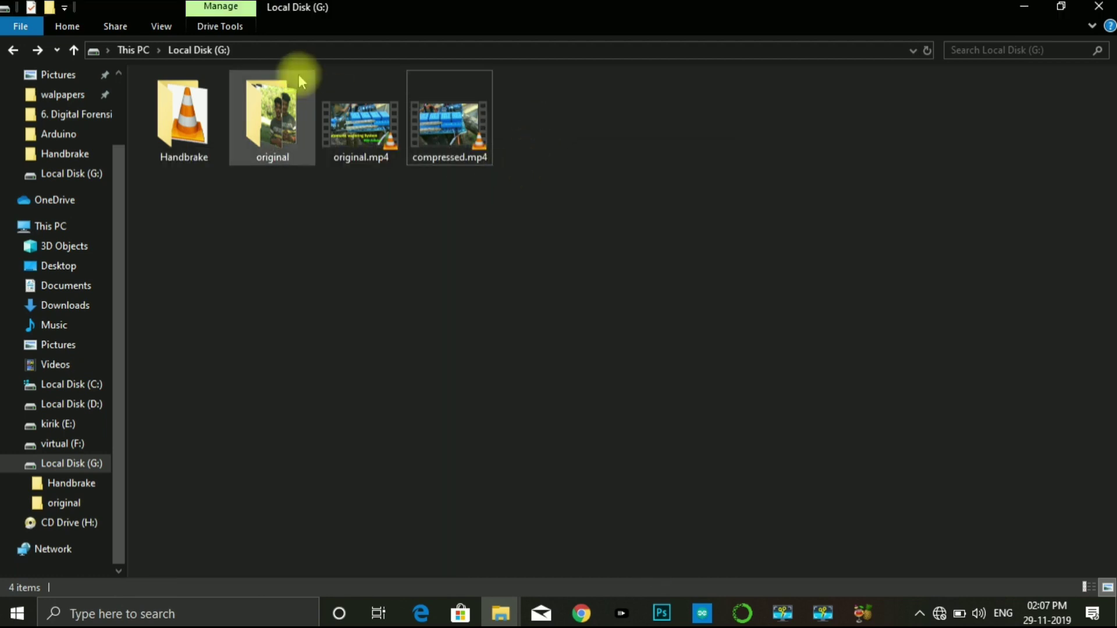
Step: Play the opening of original.mp4, and check compressed.mp4 at 07:53, 09:25 and 10:50 to compare picture quality
double_click(375, 125)
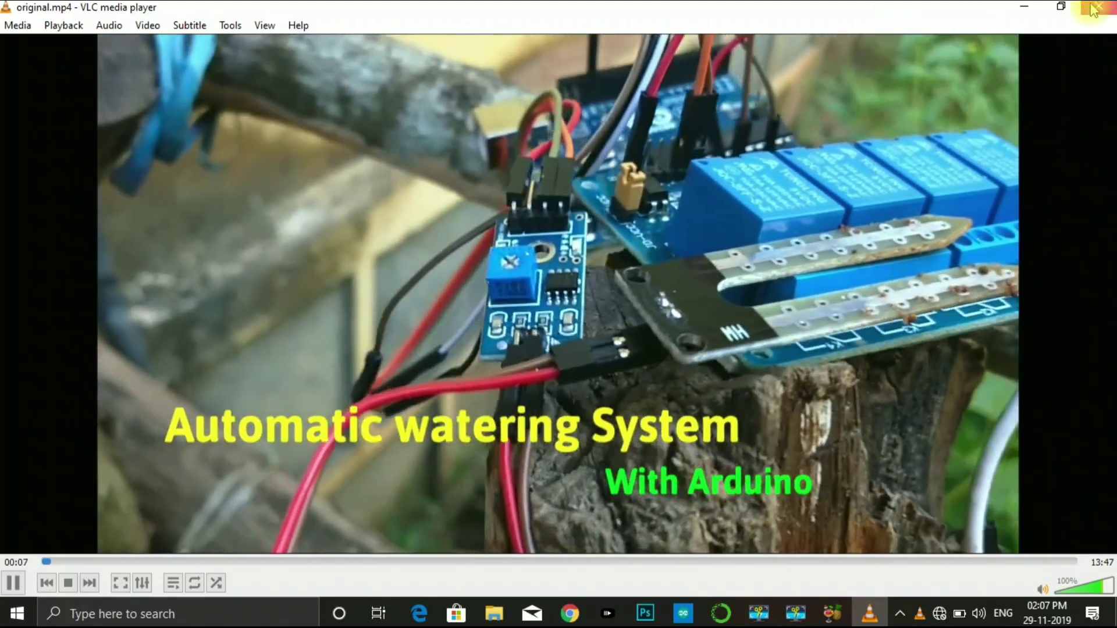
click(1098, 6)
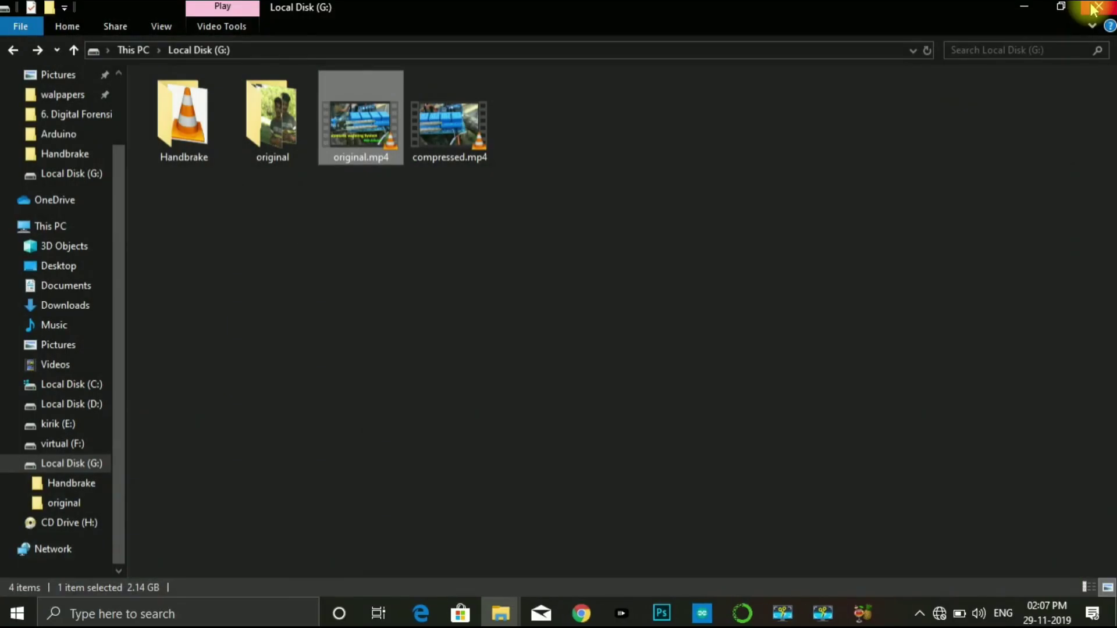
double_click(453, 150)
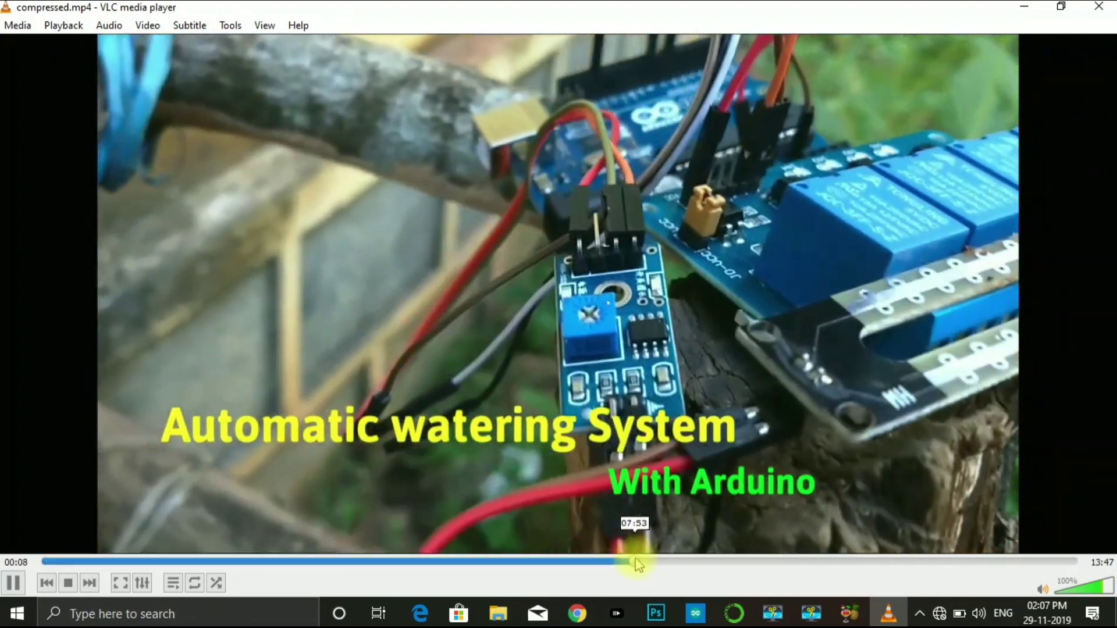
click(635, 561)
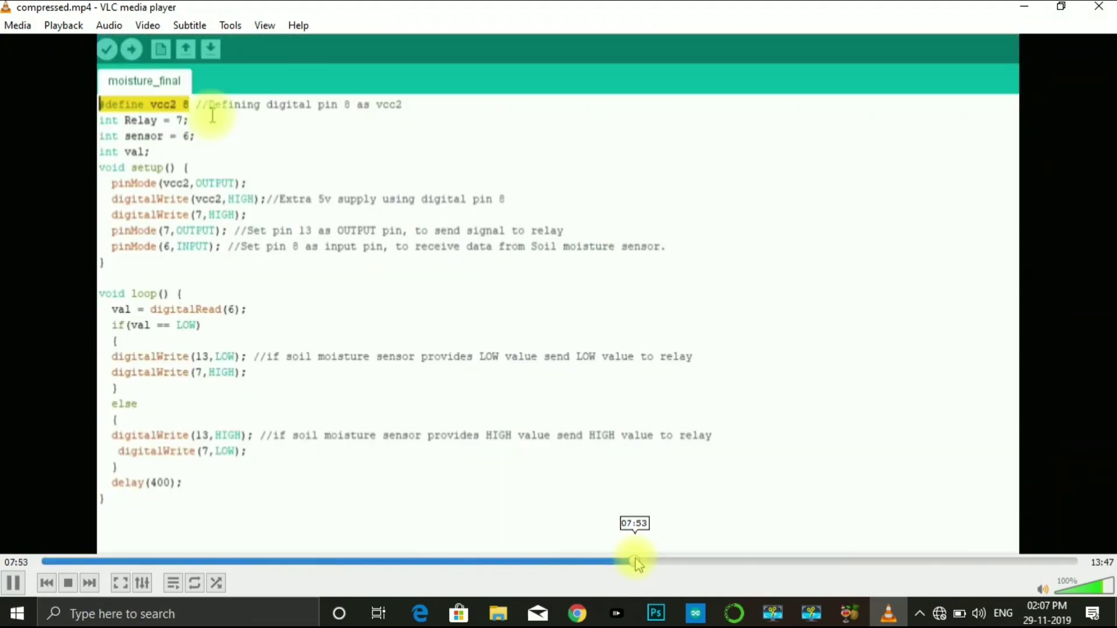
click(748, 562)
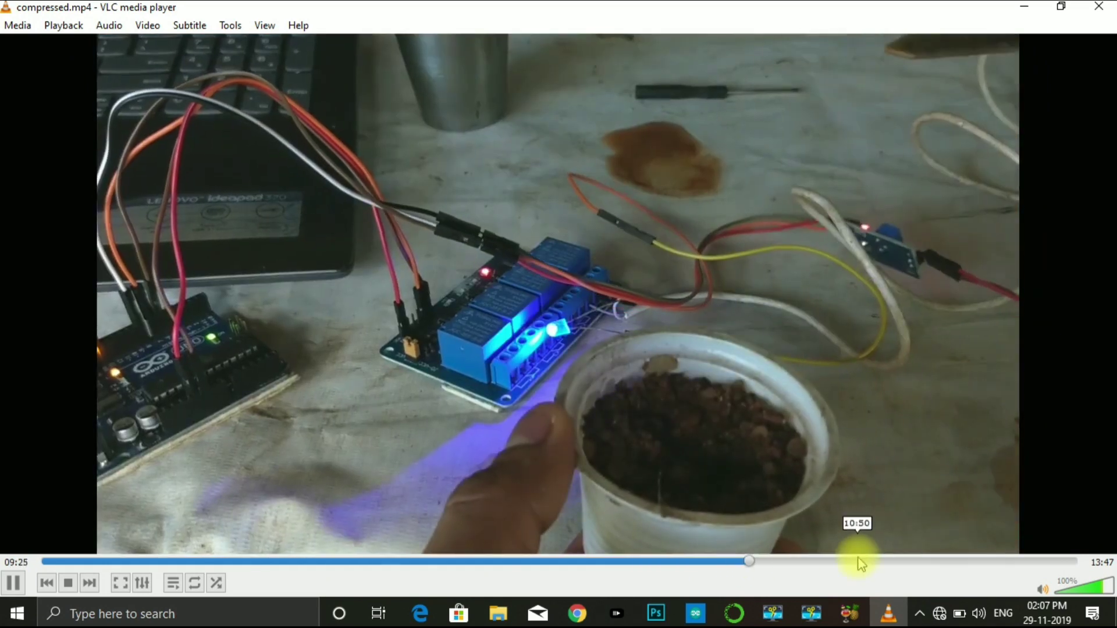
click(856, 561)
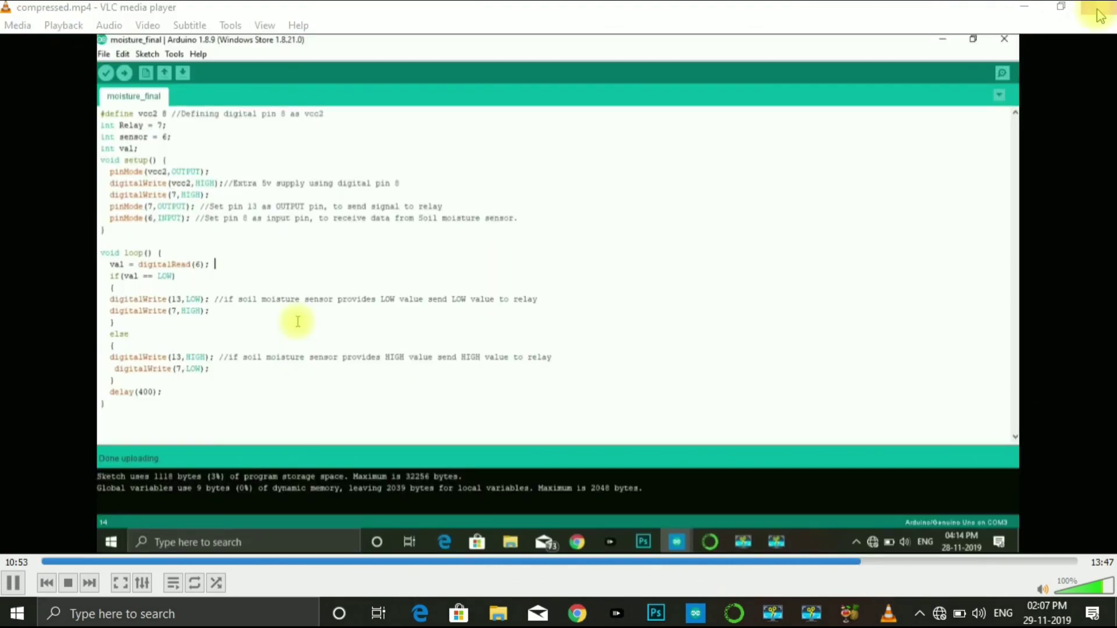
click(1105, 7)
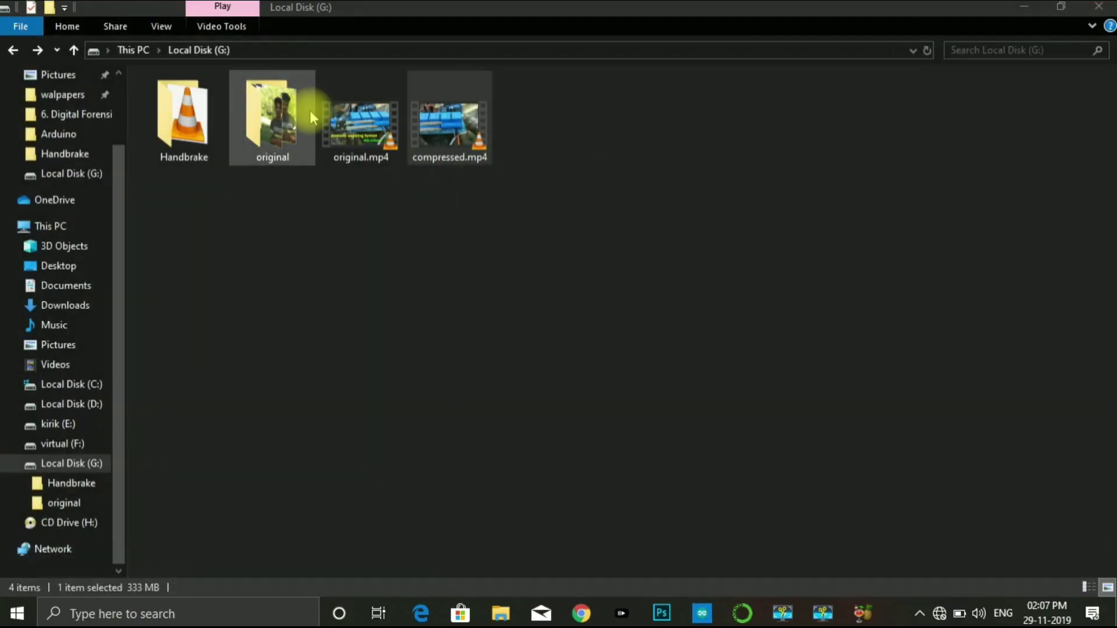
Step: Play original.mp4 from about 09:37 to check its picture quality, and close the player
double_click(348, 145)
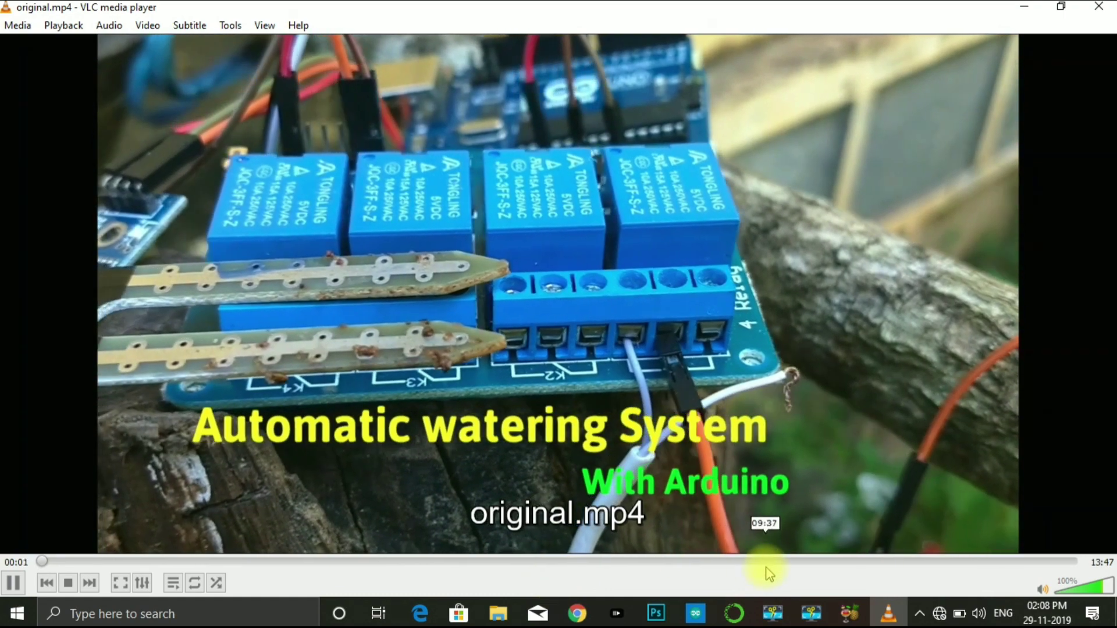
click(767, 565)
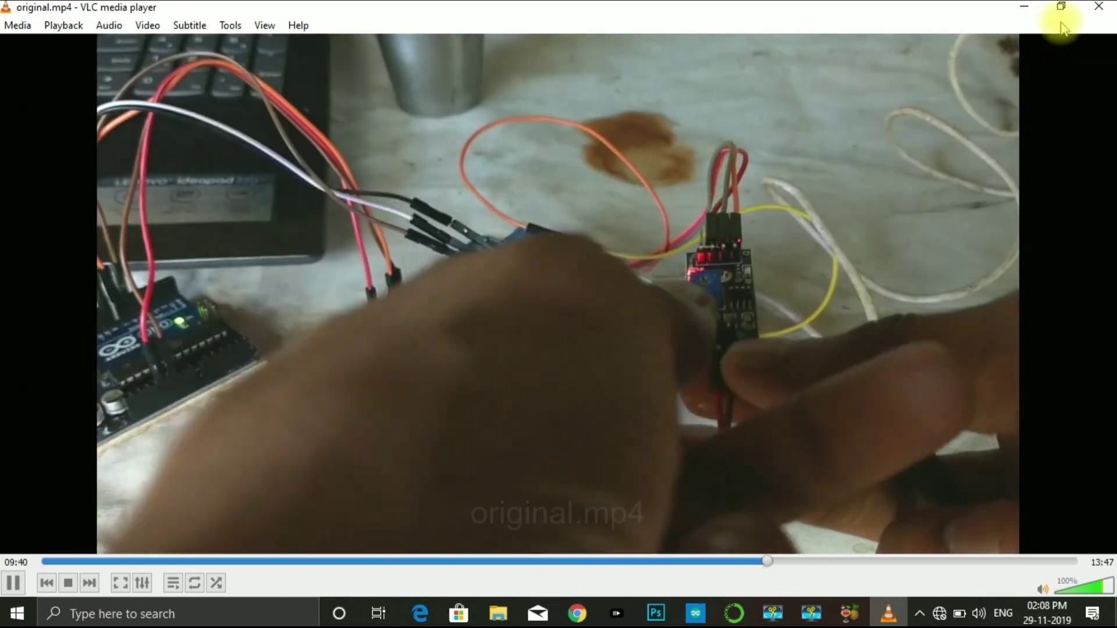
click(1100, 6)
click(442, 323)
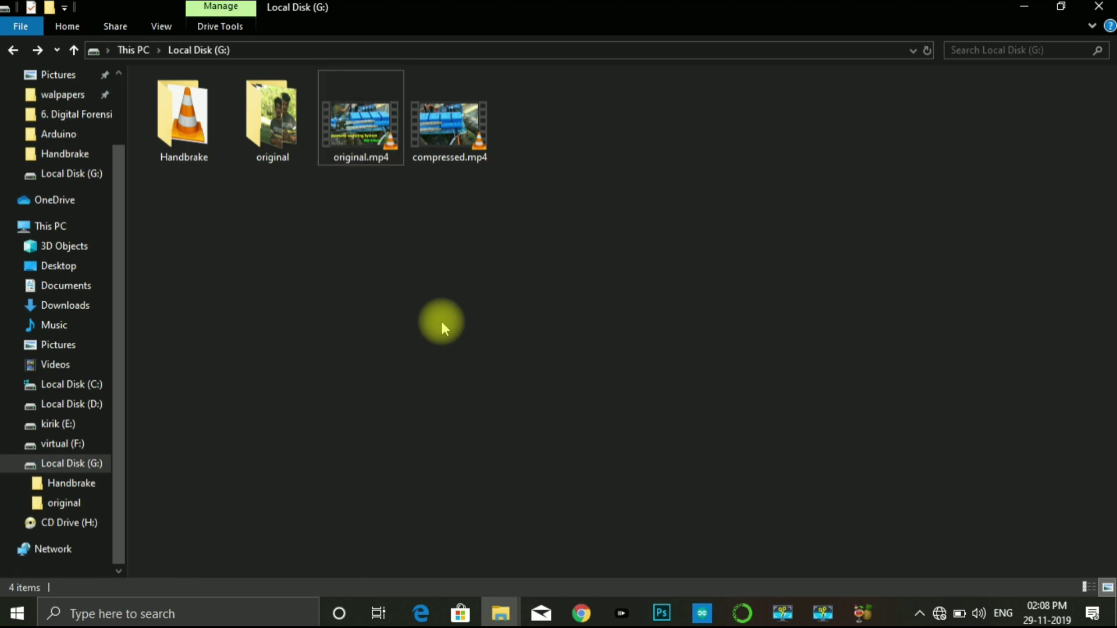